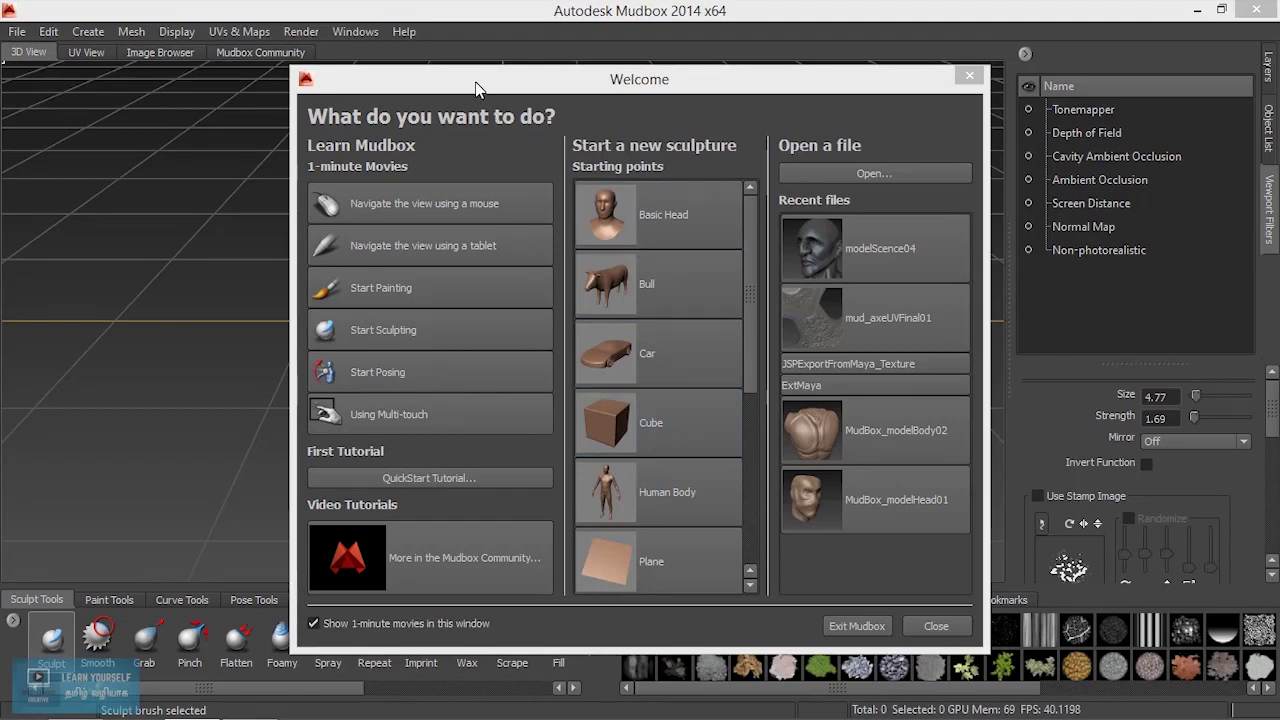
- Nudge the Welcome window a little to the left
drag(476, 88, 382, 76)
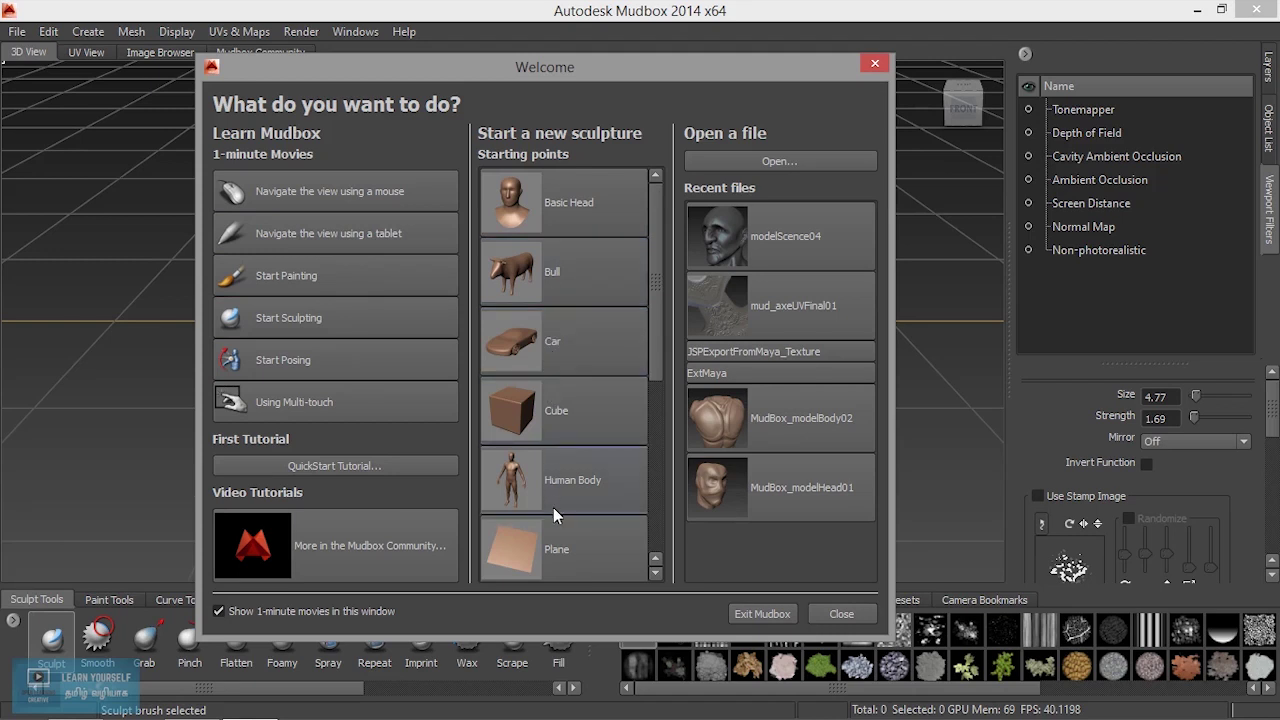
- Scroll through the Starting points list and start a new sculpture from the Basic Head mesh
drag(653, 216, 662, 414)
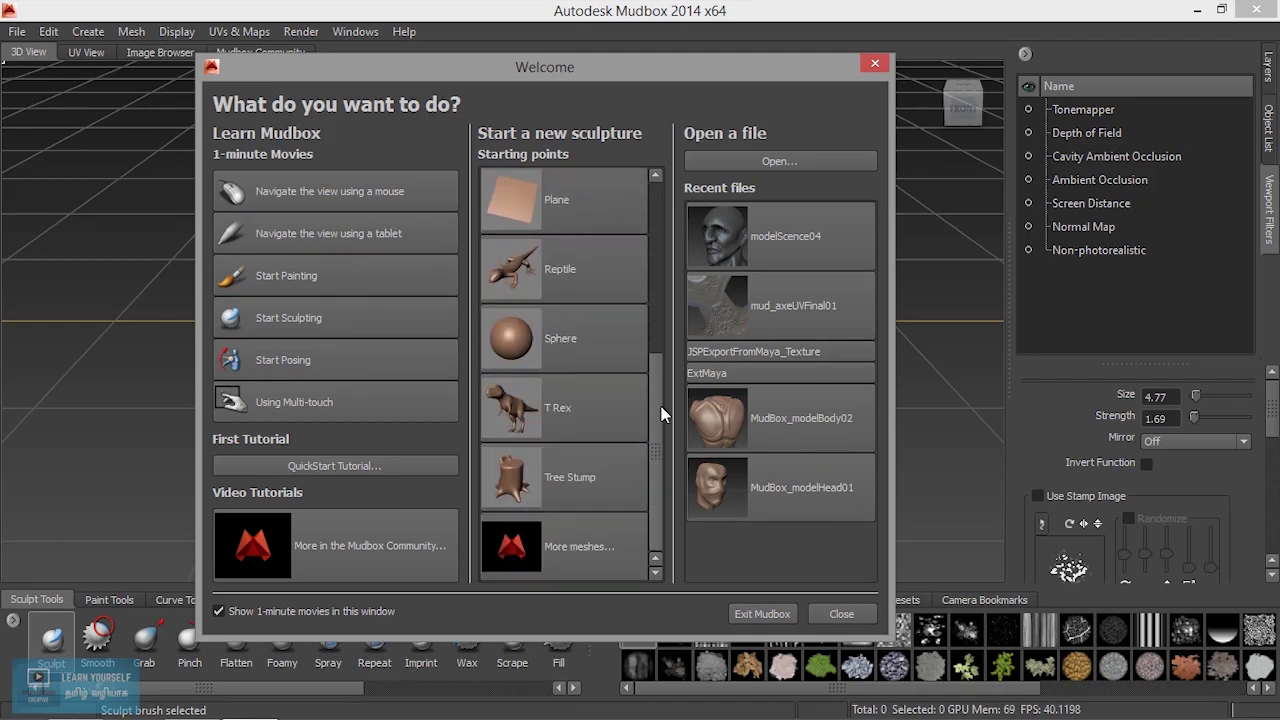
drag(661, 406, 642, 170)
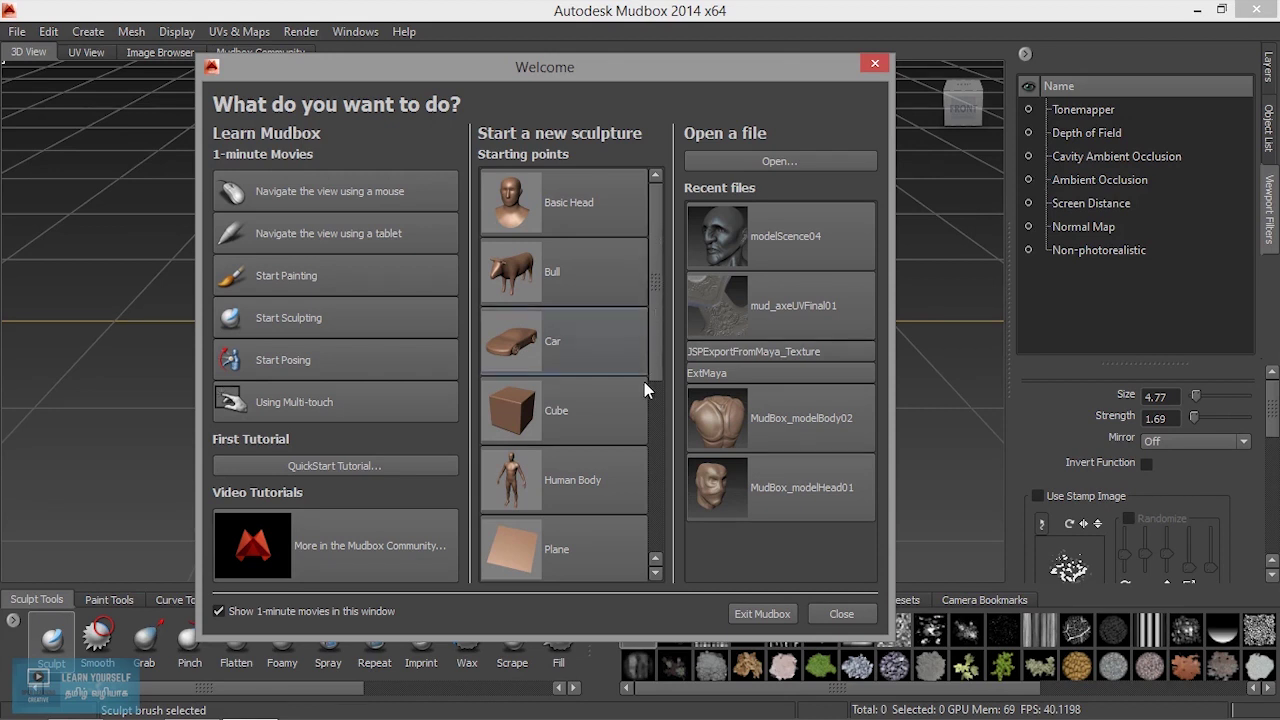
drag(653, 244, 647, 219)
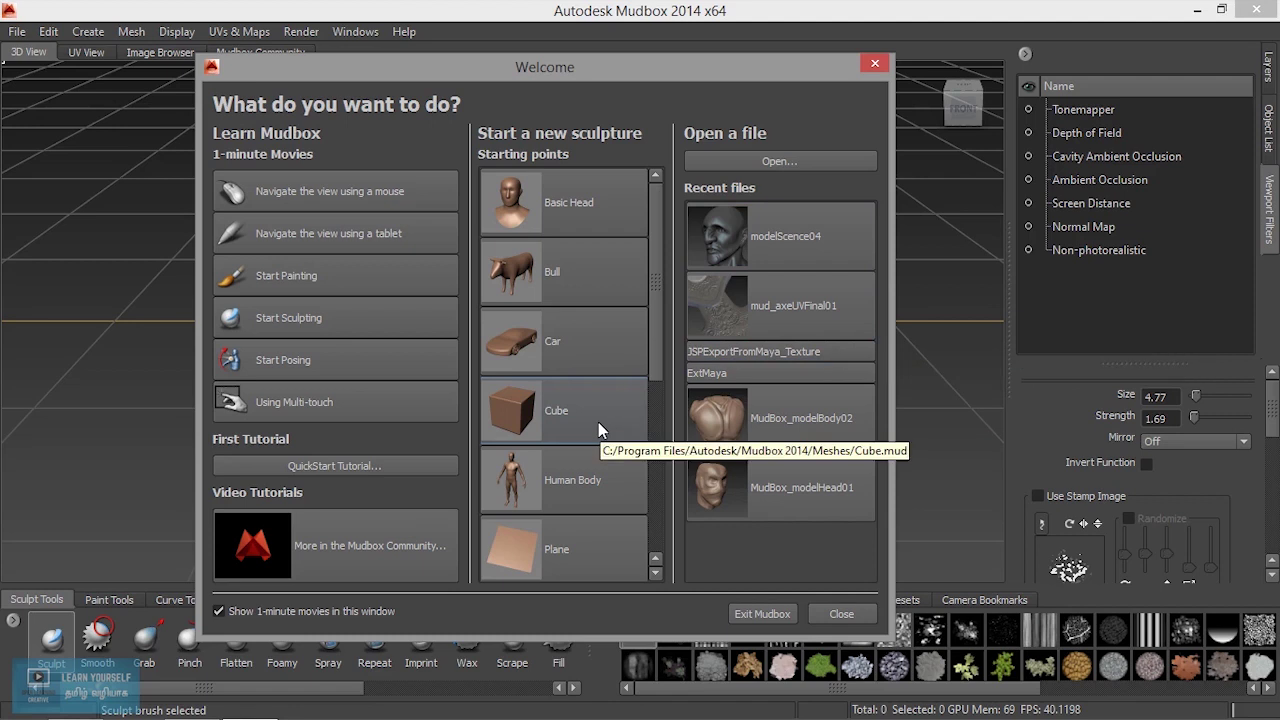
click(564, 209)
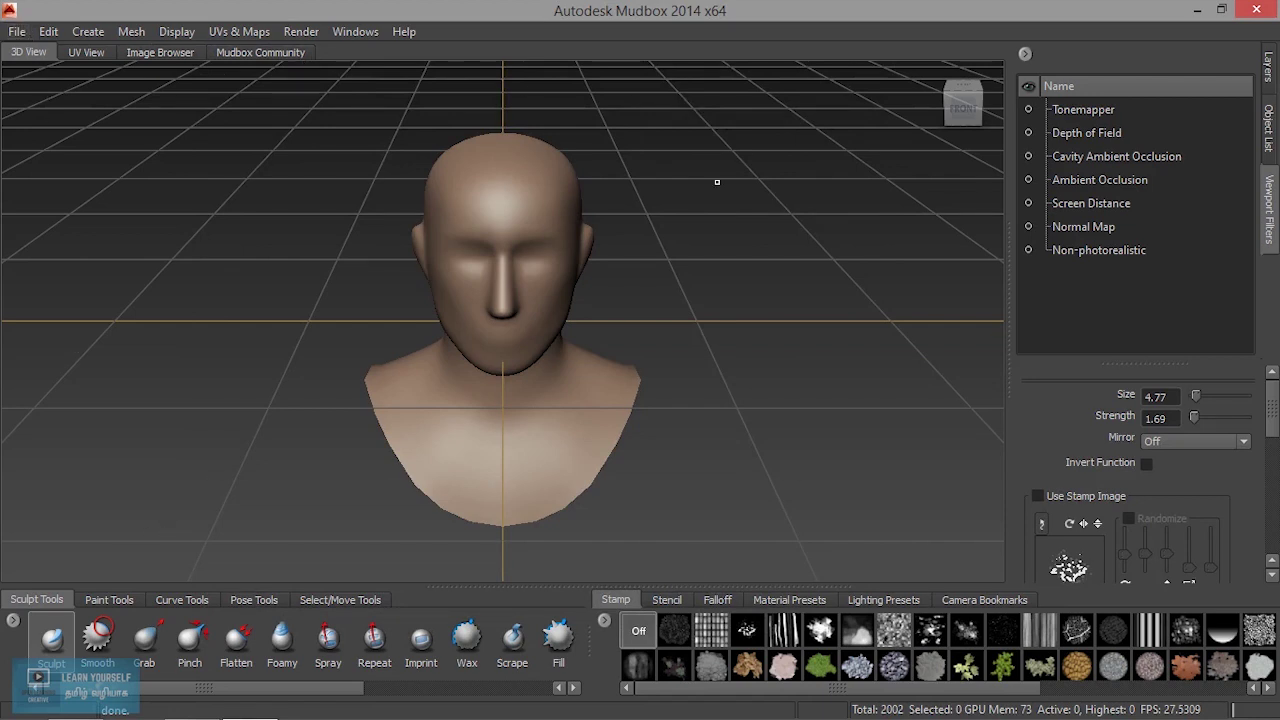
- Glance at the File menu, then toggle between UV View and 3D View to inspect the head's UV shells
click(24, 34)
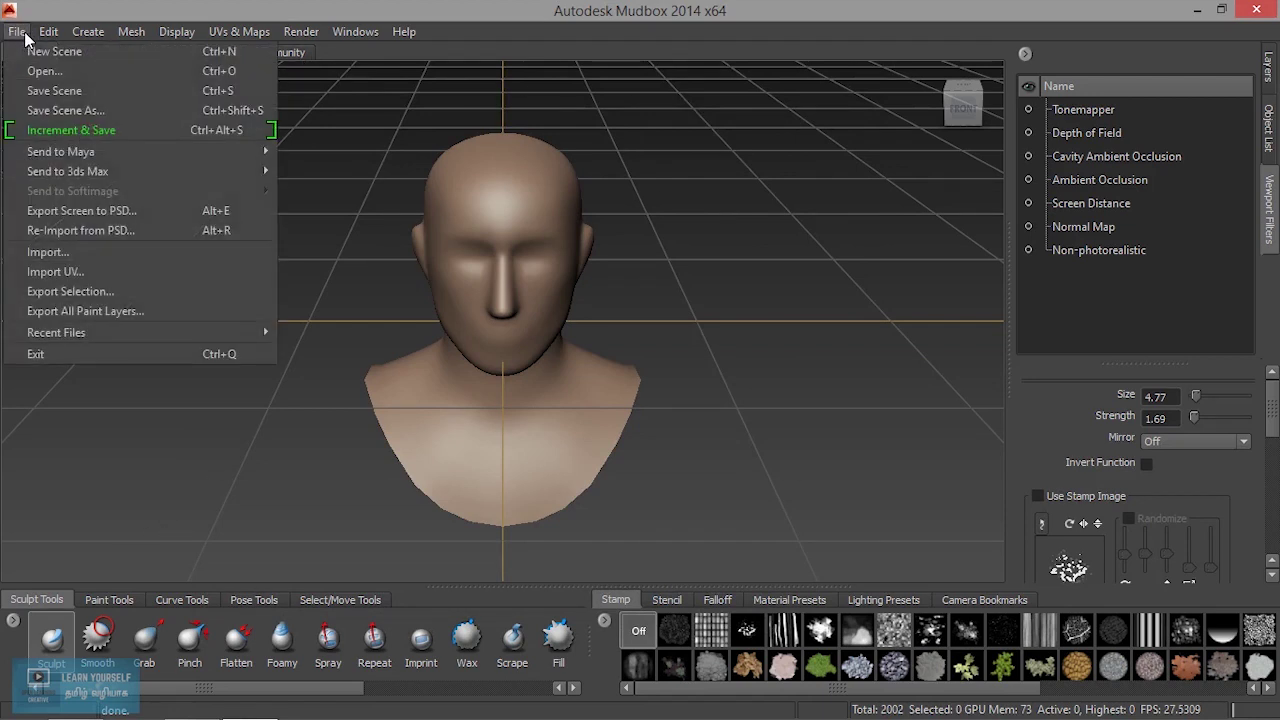
mouse_move(179, 36)
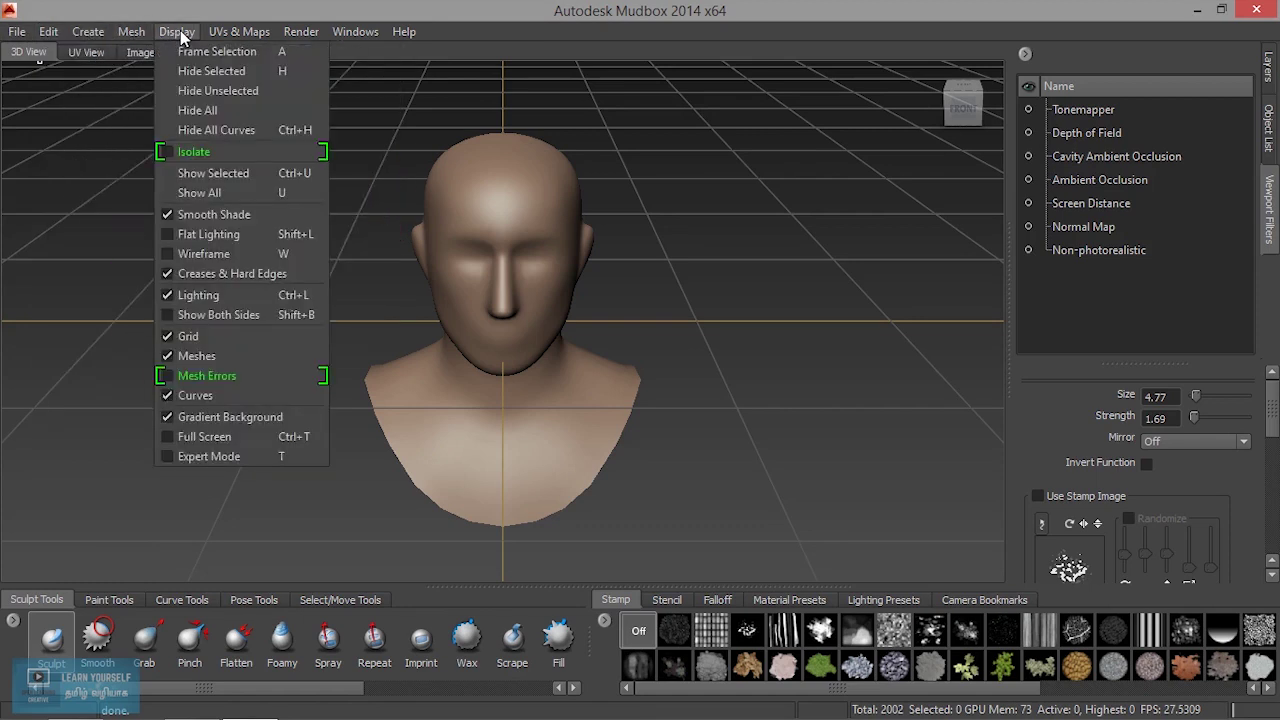
click(70, 54)
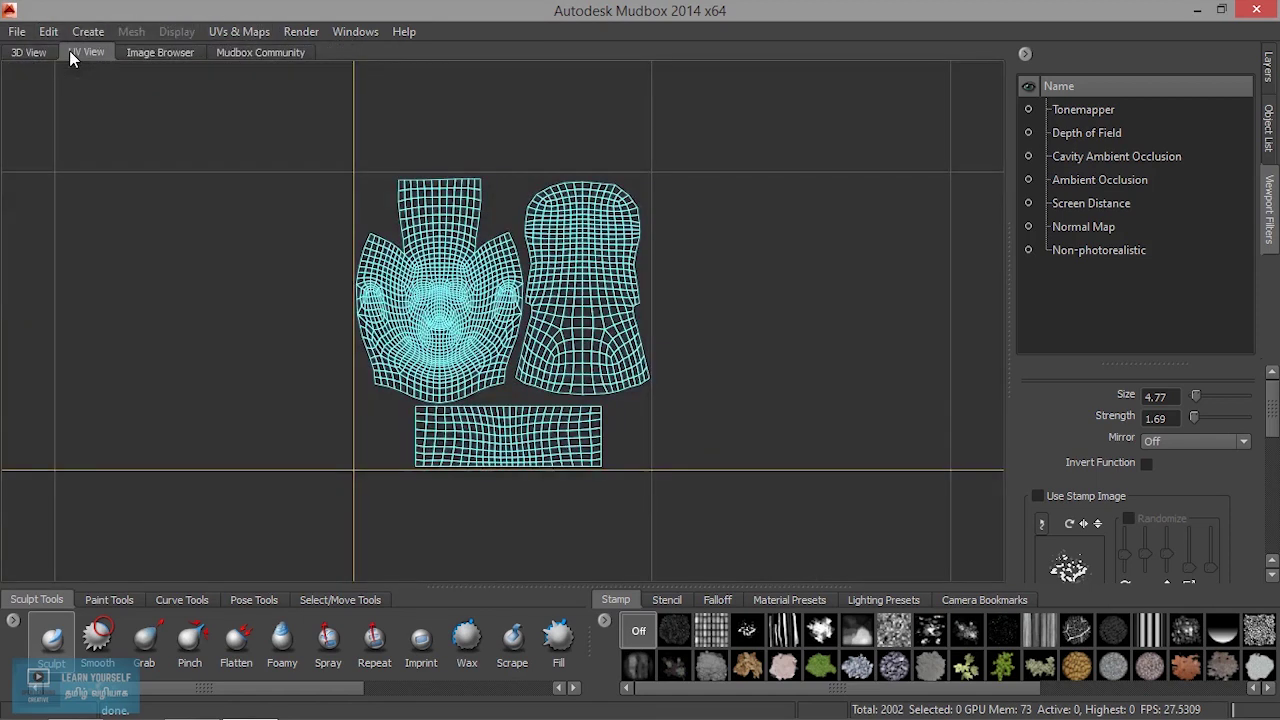
click(30, 52)
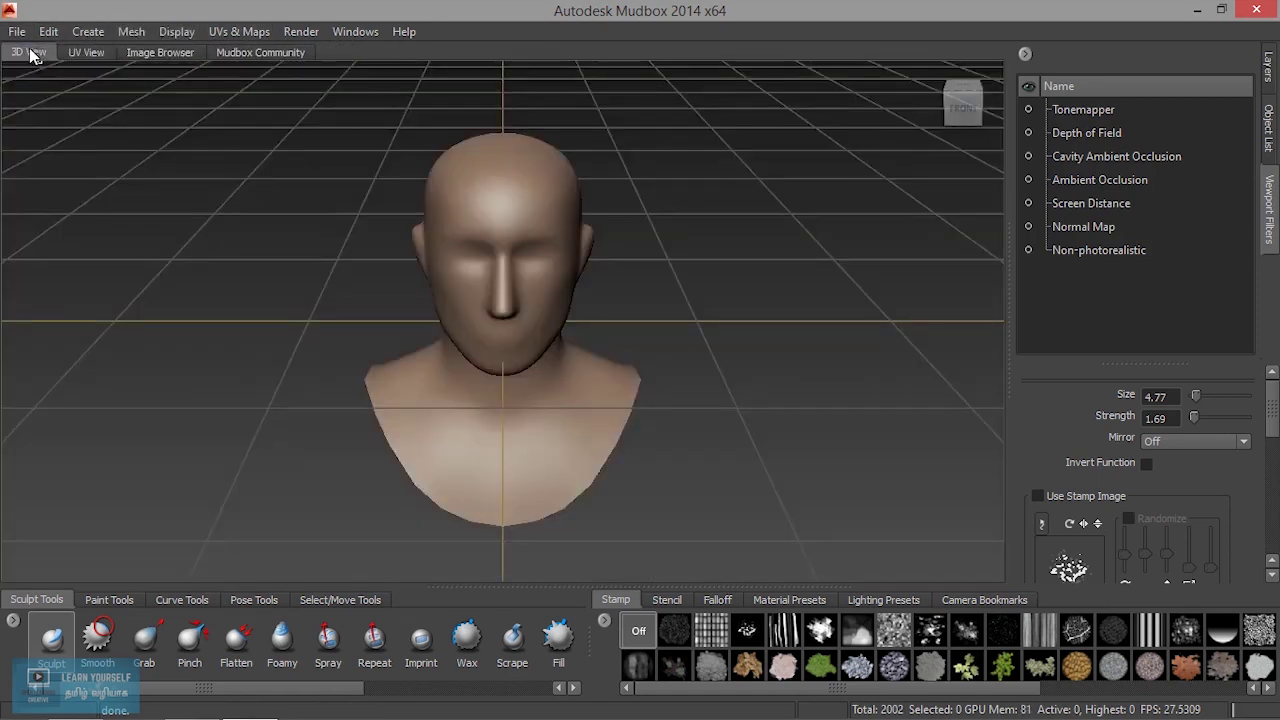
click(82, 55)
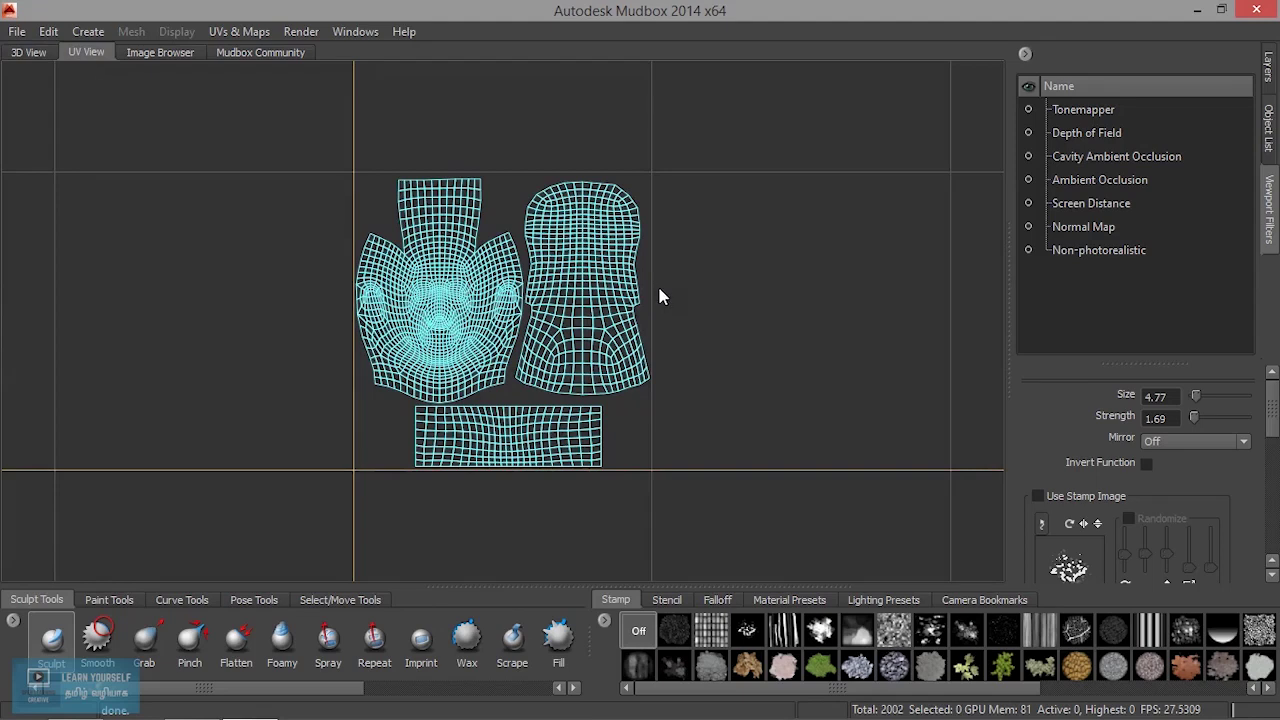
scroll(700, 385, down, 10)
scroll(700, 385, up, 10)
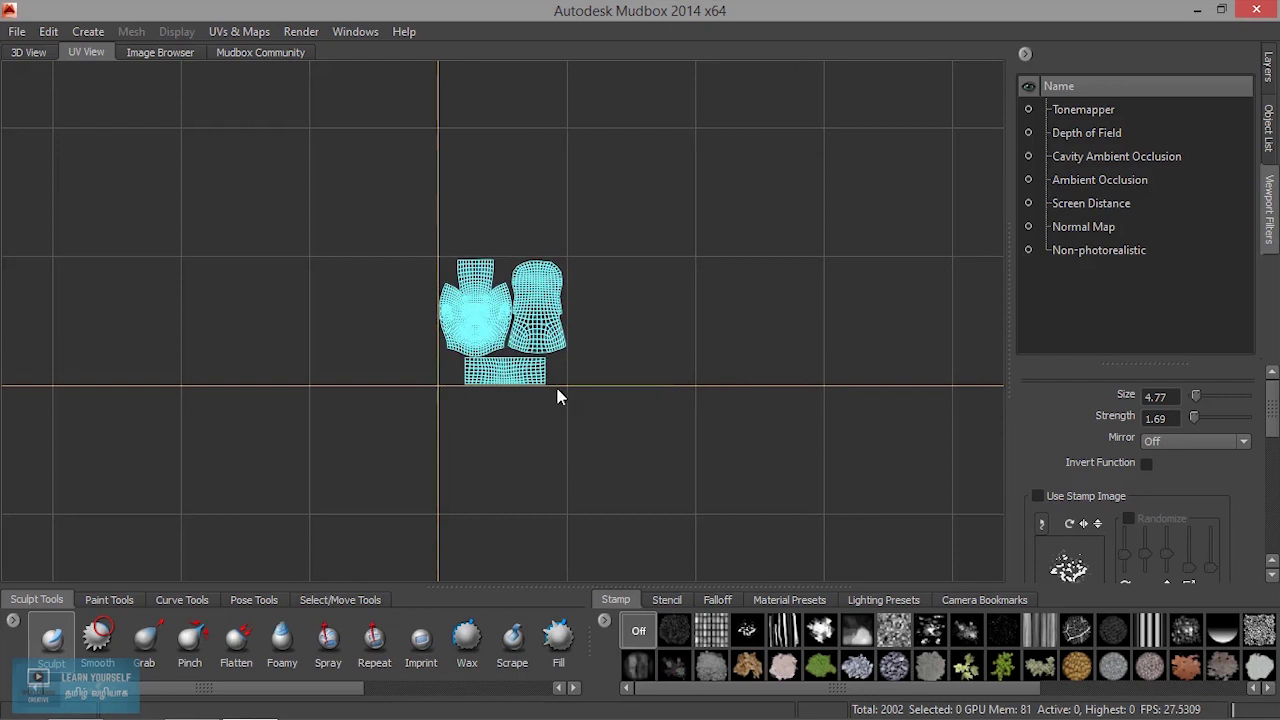
click(30, 52)
- Return to 3D View, then orbit and dolly in close on the Basic Head
click(30, 52)
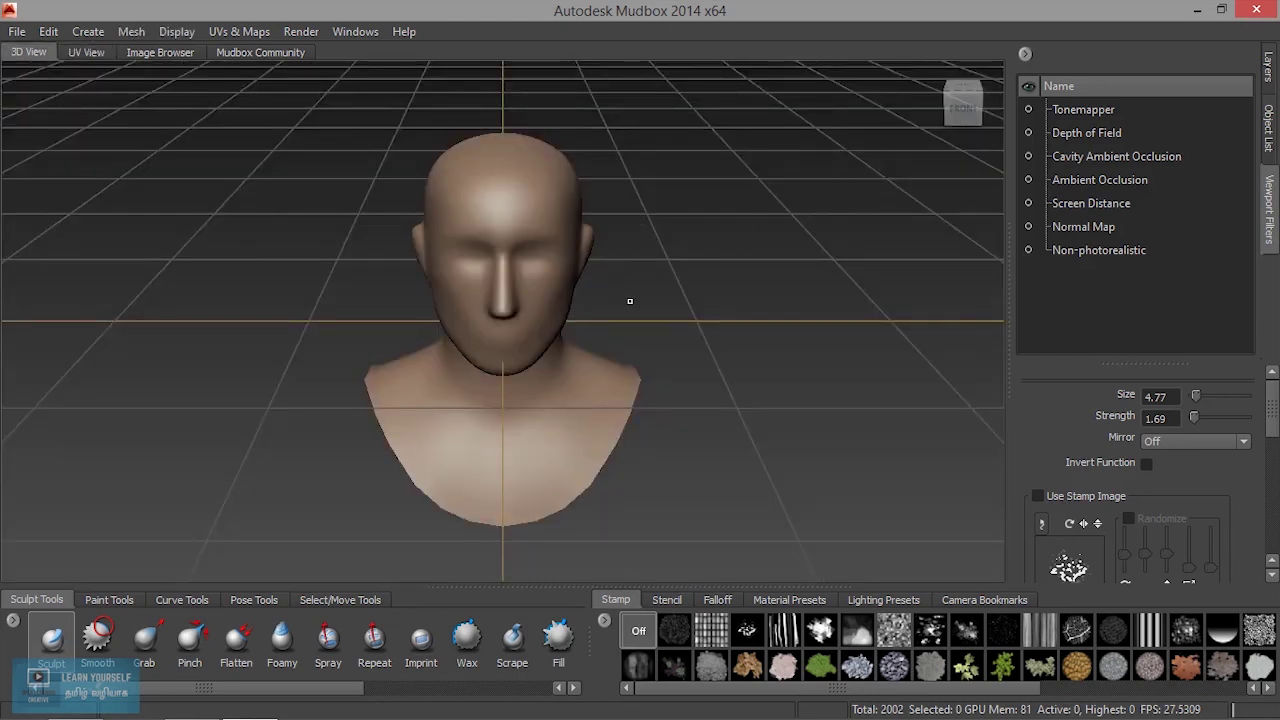
alt+drag(662, 288, 641, 273)
mouse_move(593, 268)
alt+right_down()
mouse_move(679, 353)
mouse_move(449, 323)
alt+right_up()
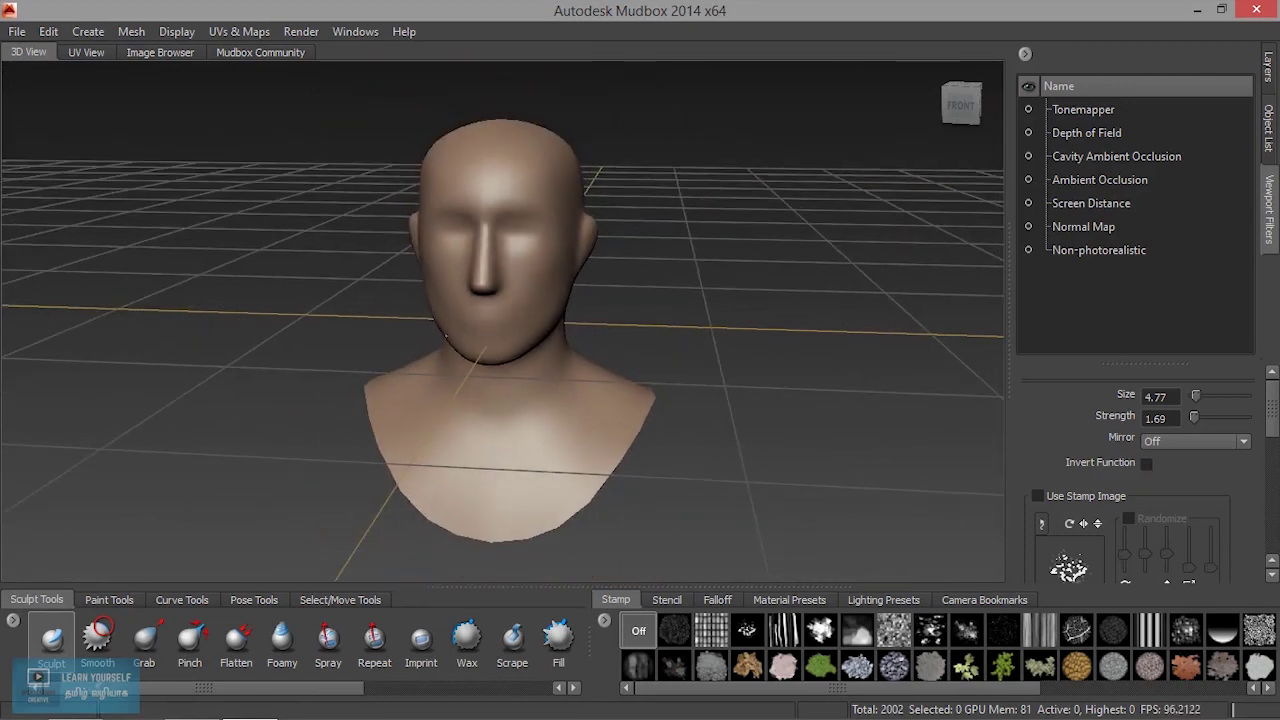
alt+drag(487, 337, 364, 344)
- Zoom around the UV layout, then view the Iron Man reference images in the Image Browser
click(86, 52)
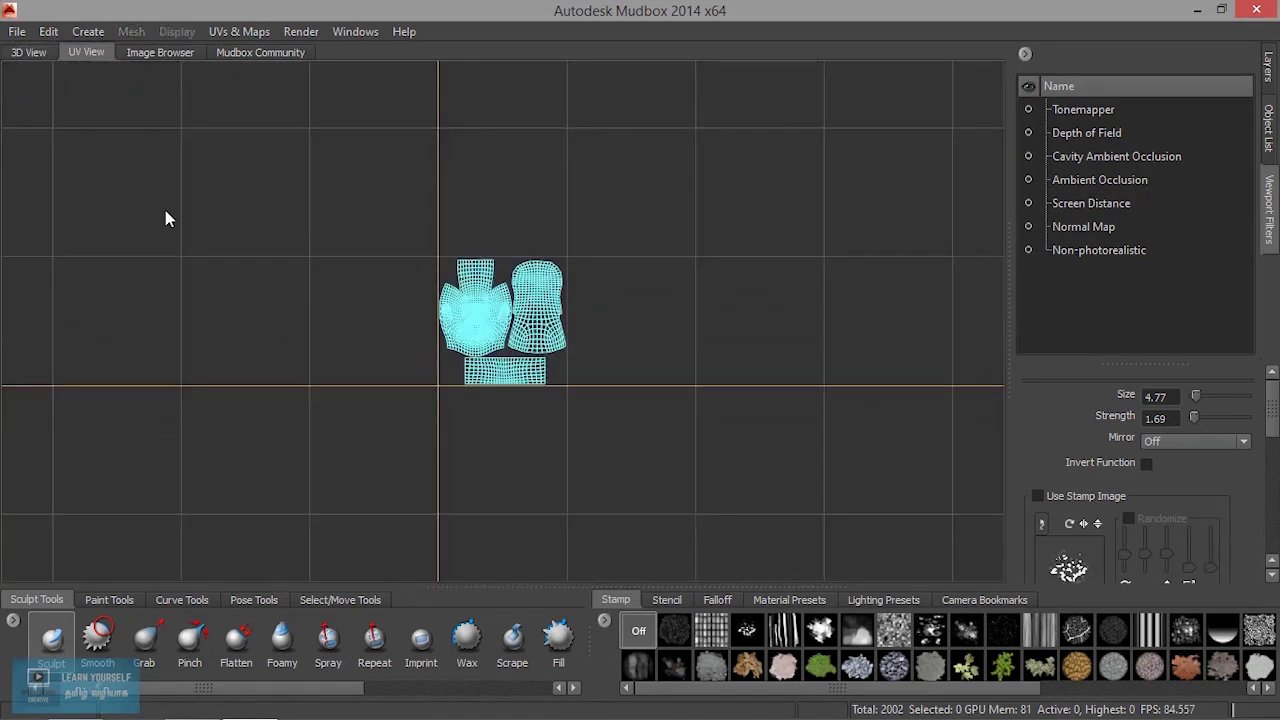
scroll(533, 375, up, 3)
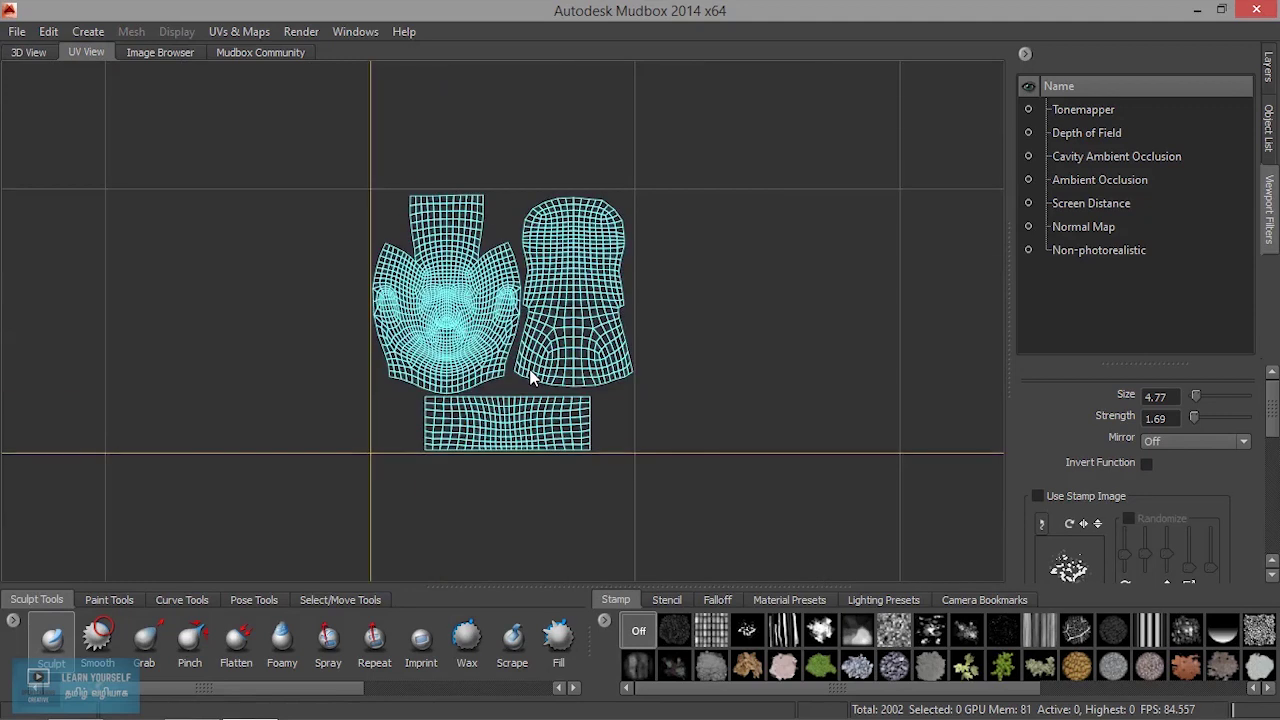
scroll(530, 372, up, 3)
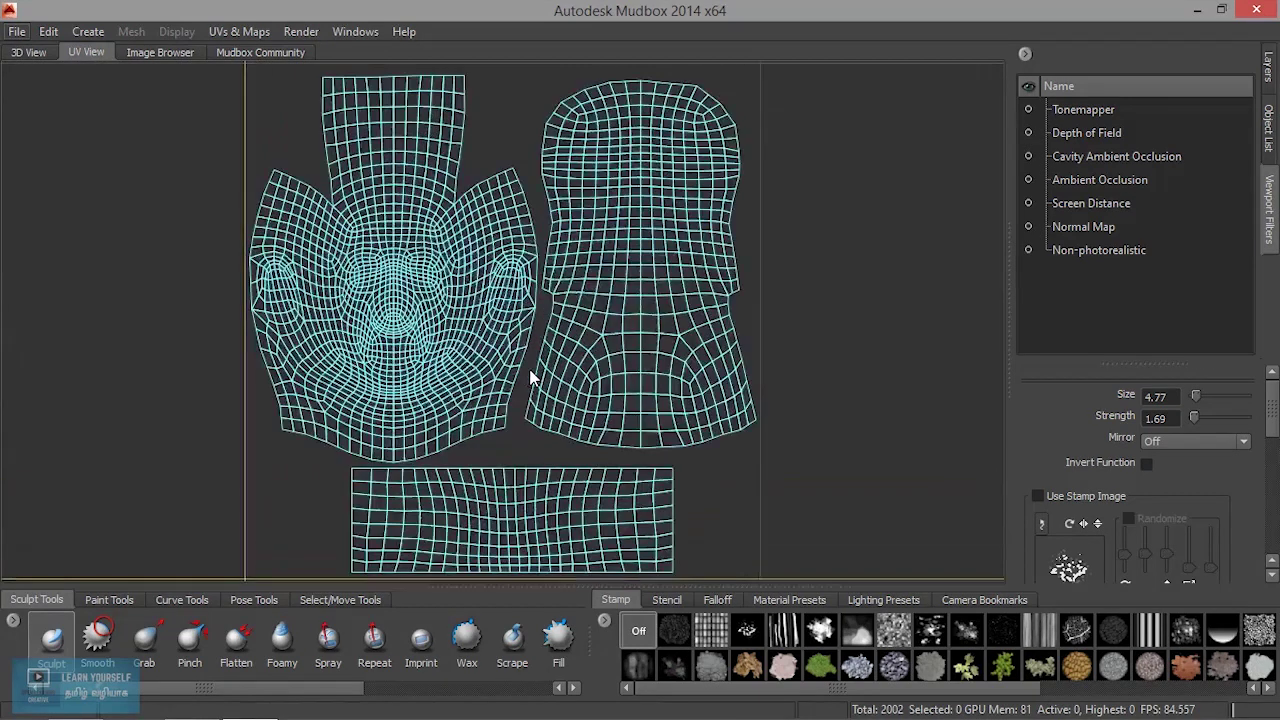
scroll(530, 372, down, 3)
scroll(380, 169, up, 1)
click(182, 52)
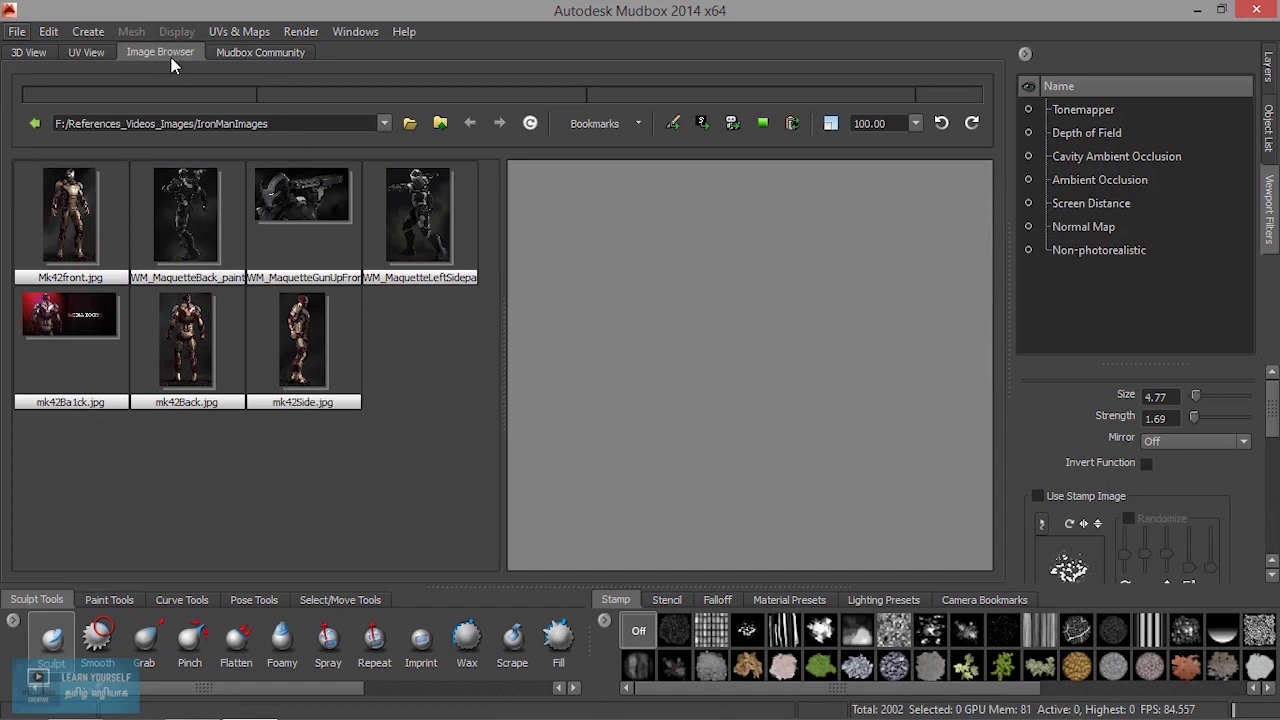
- Visit the Mudbox Community and Image Browser pages, then cycle through UV View back to the 3D head
click(268, 56)
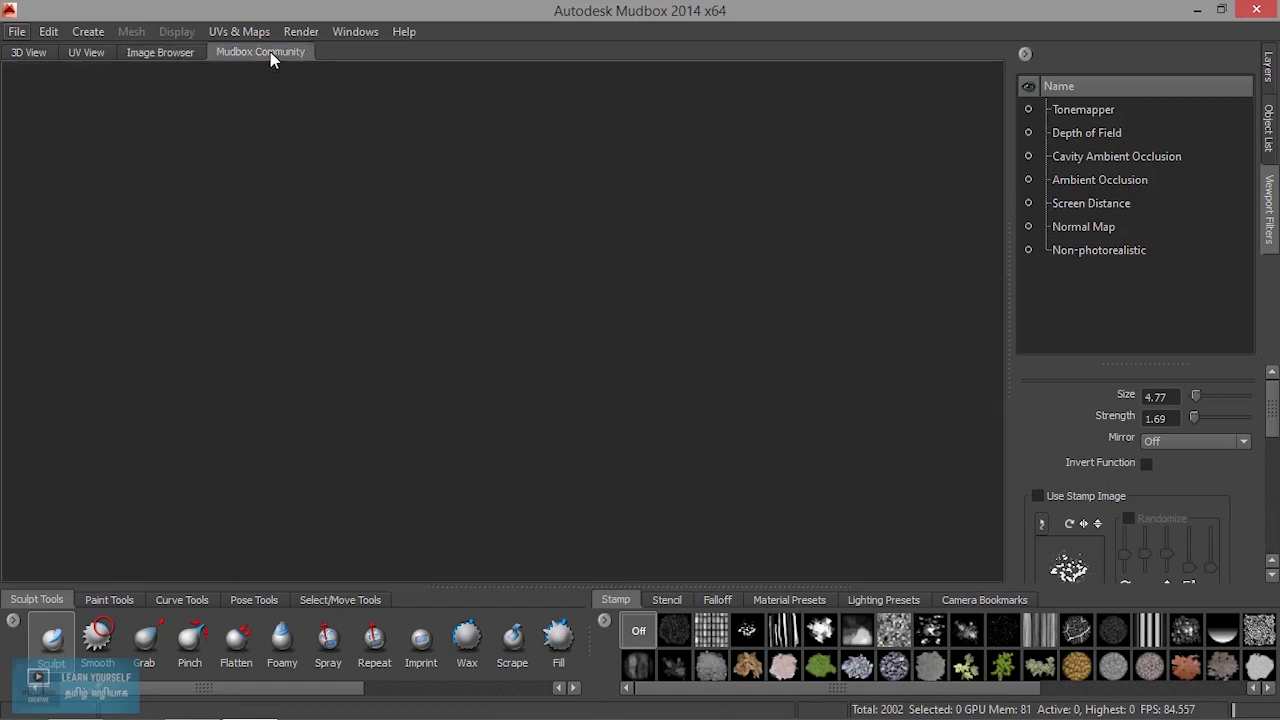
click(162, 52)
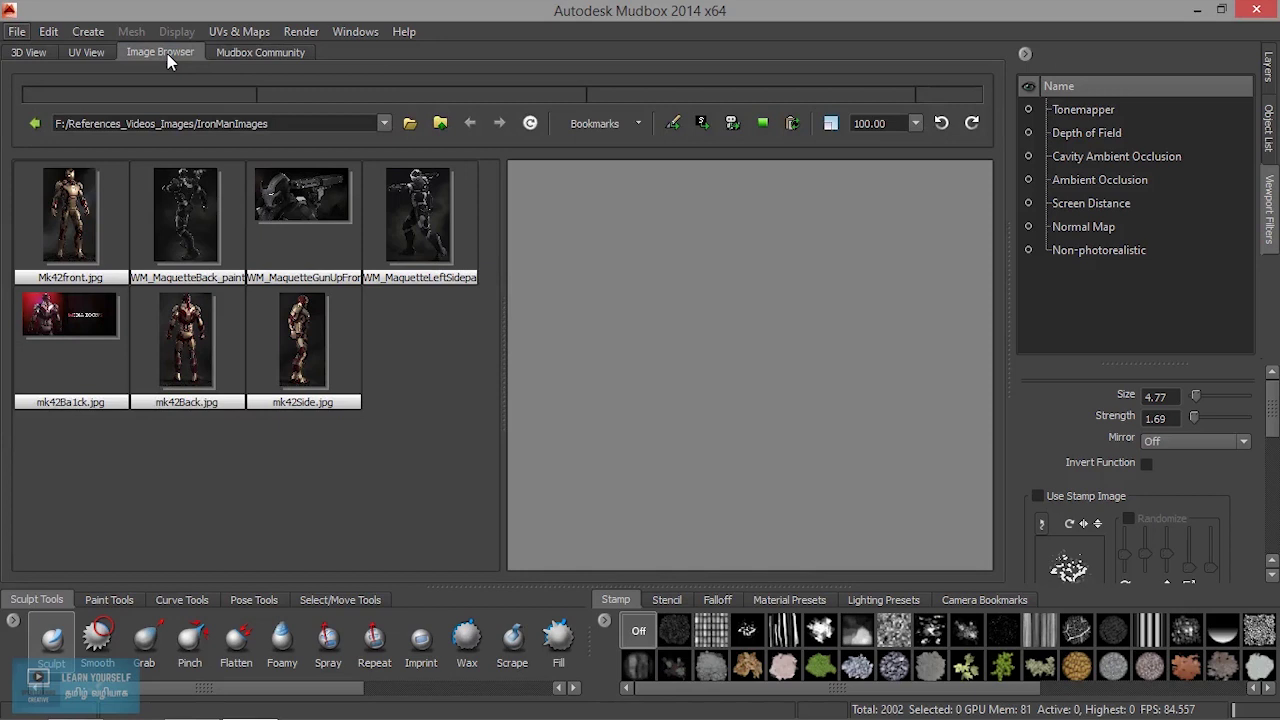
click(92, 55)
click(30, 56)
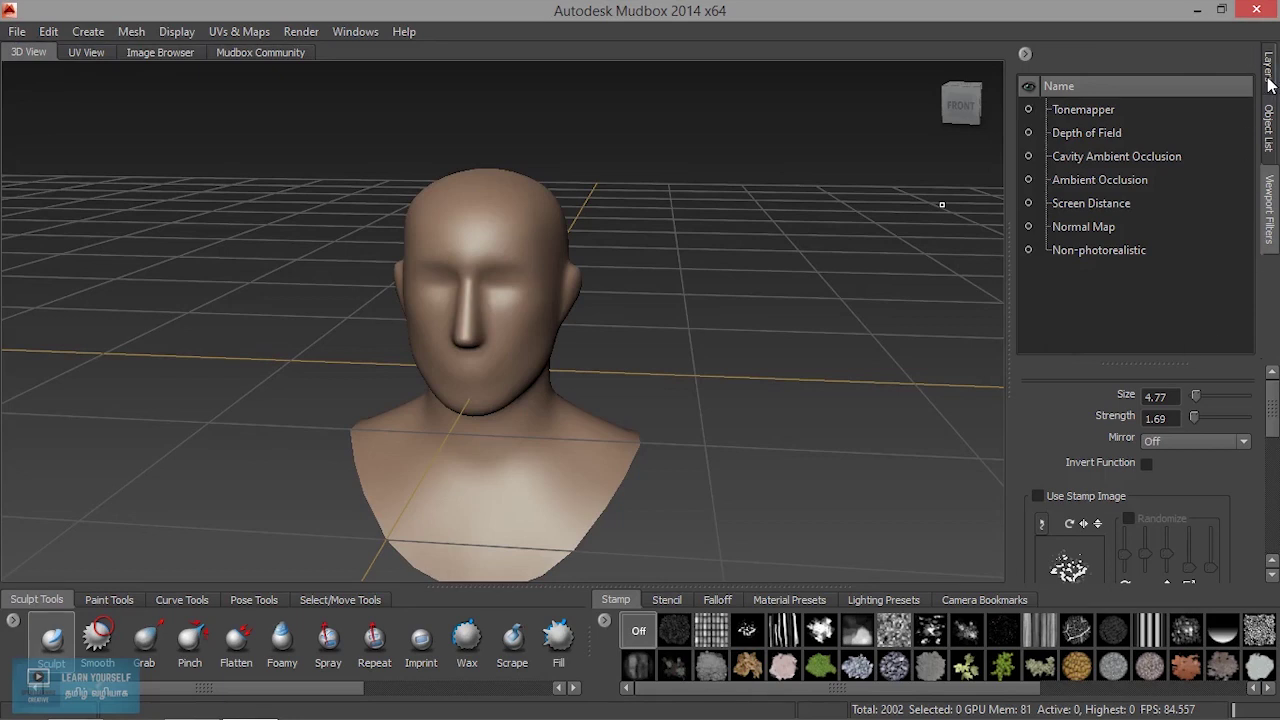
- Browse the Object List, Viewport Filters and Layers tabs of the right panel
click(1268, 128)
click(1268, 128)
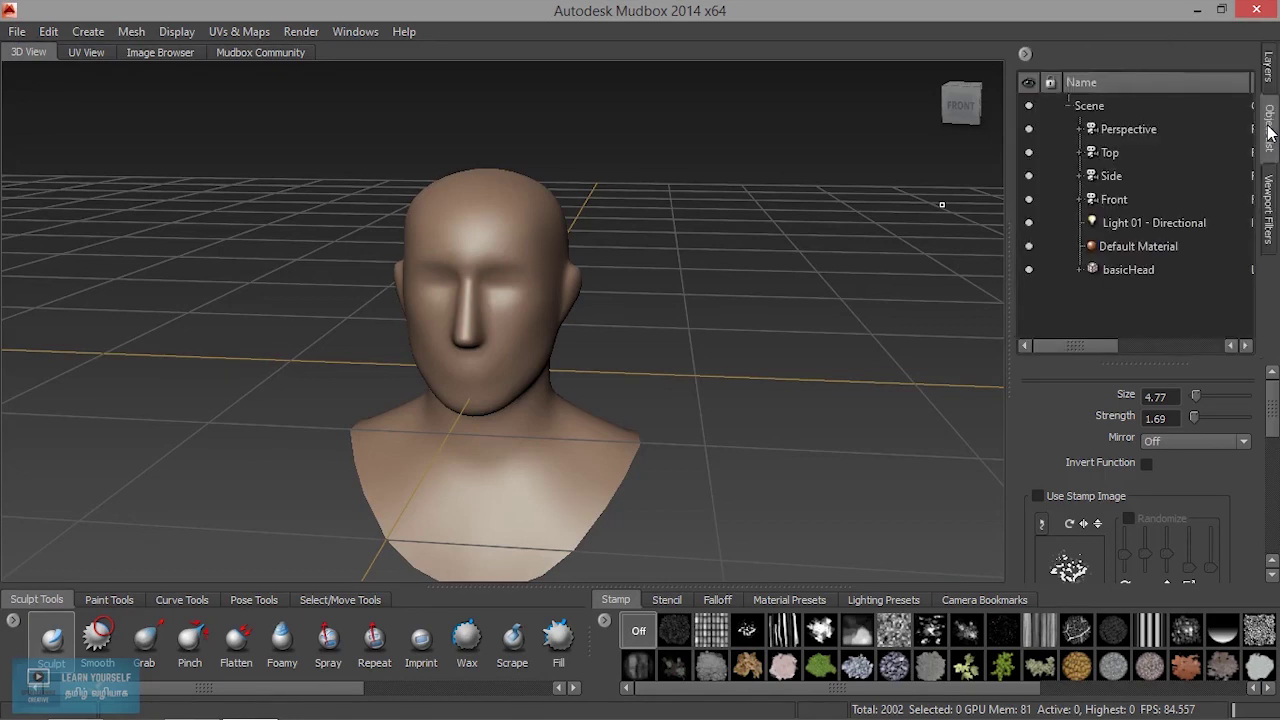
click(1268, 222)
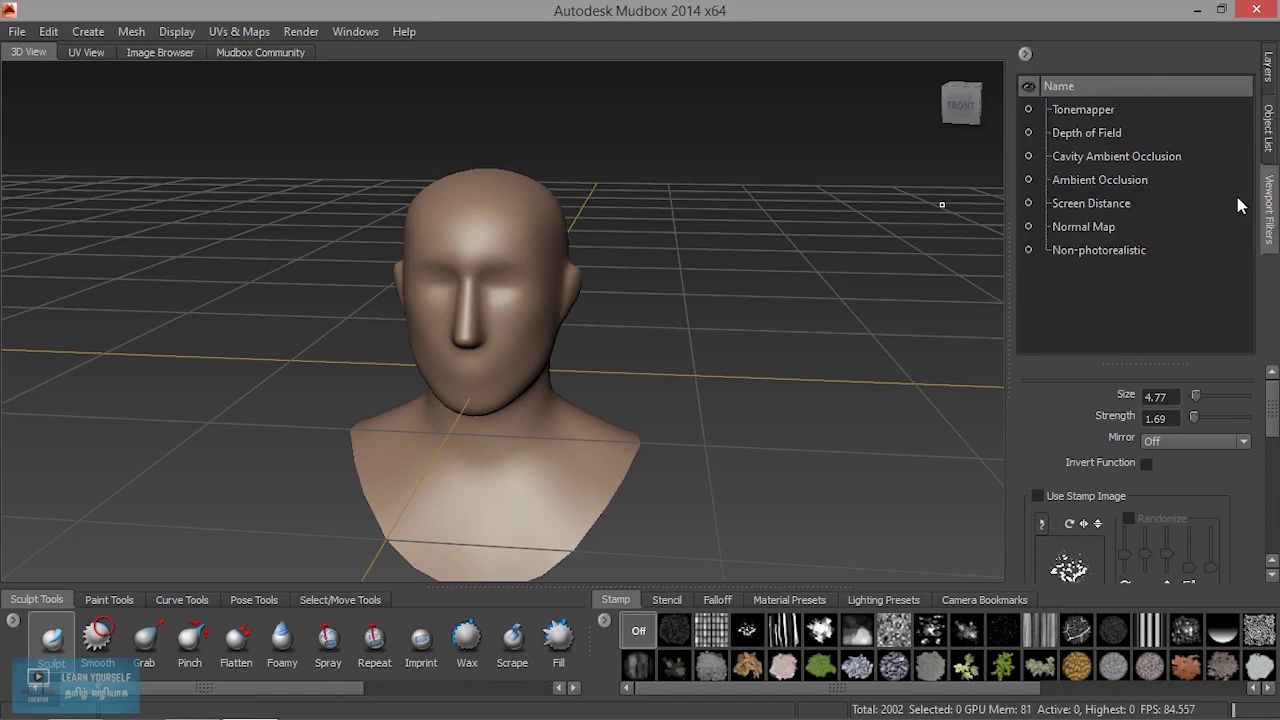
click(1267, 110)
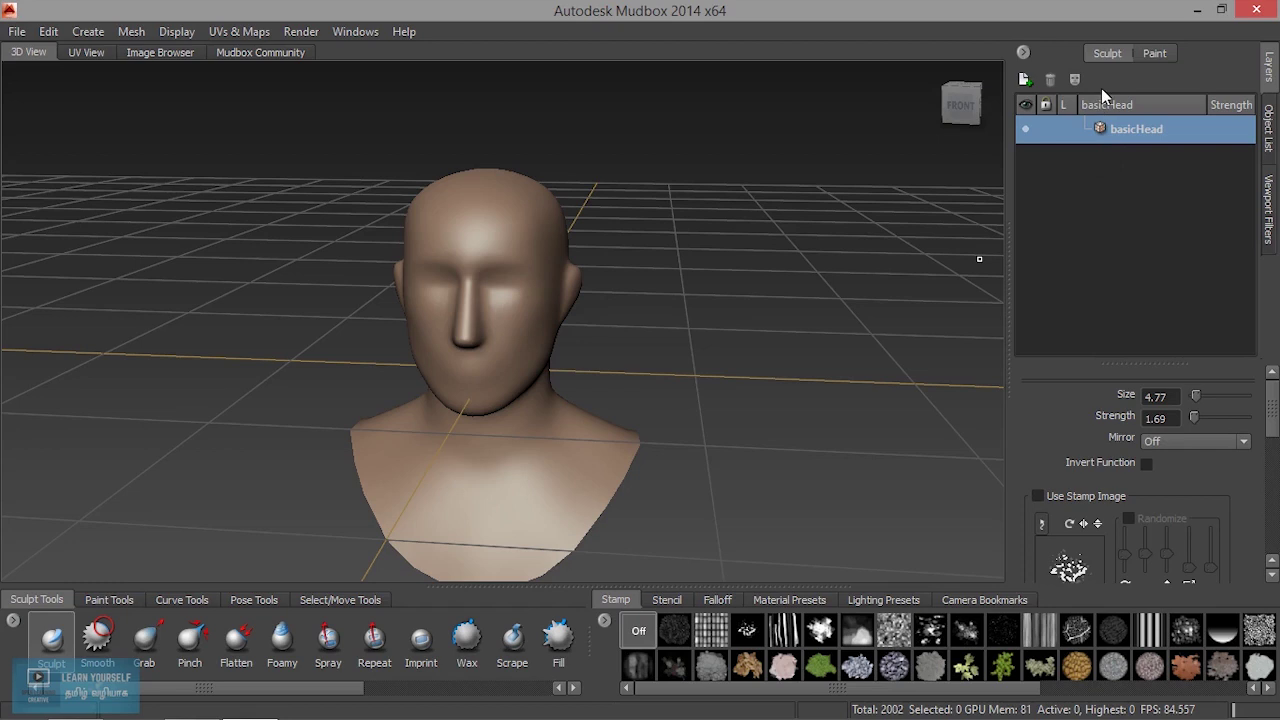
- Compare paint and sculpt layers, then inspect Light 01 - Directional's properties (Intensity 0.80, Scale 1.00)
click(1155, 53)
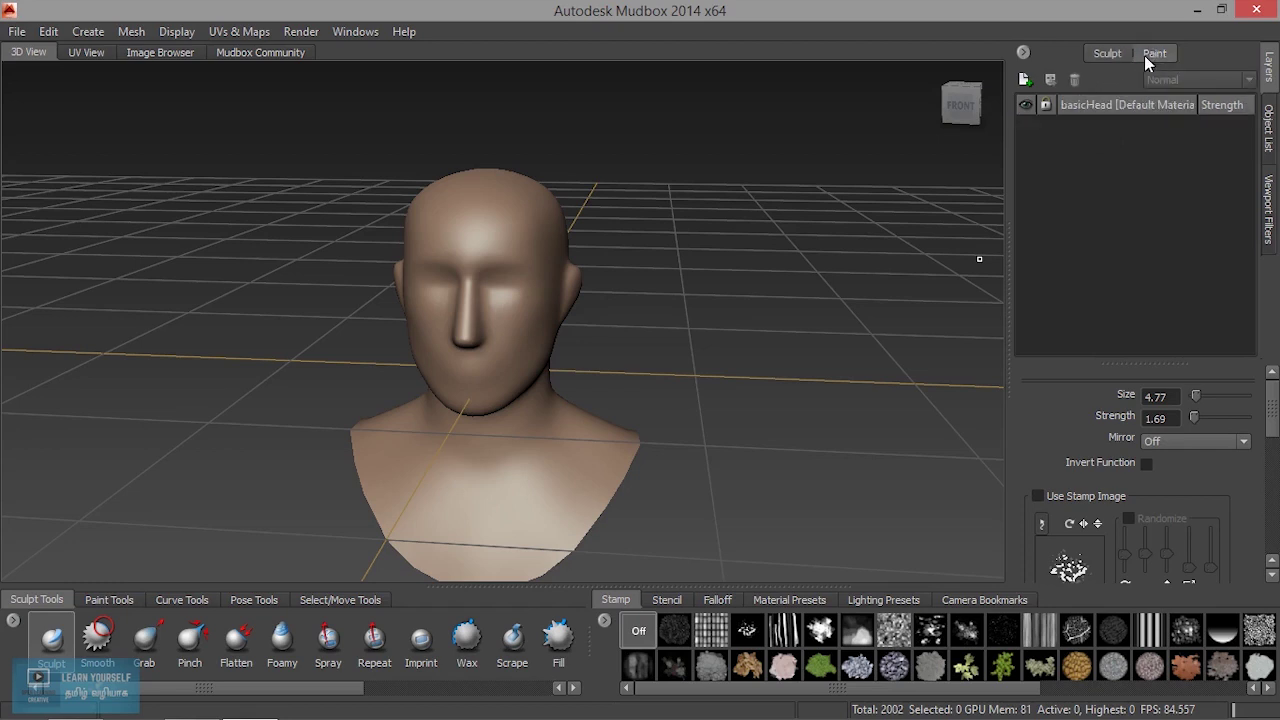
click(1112, 60)
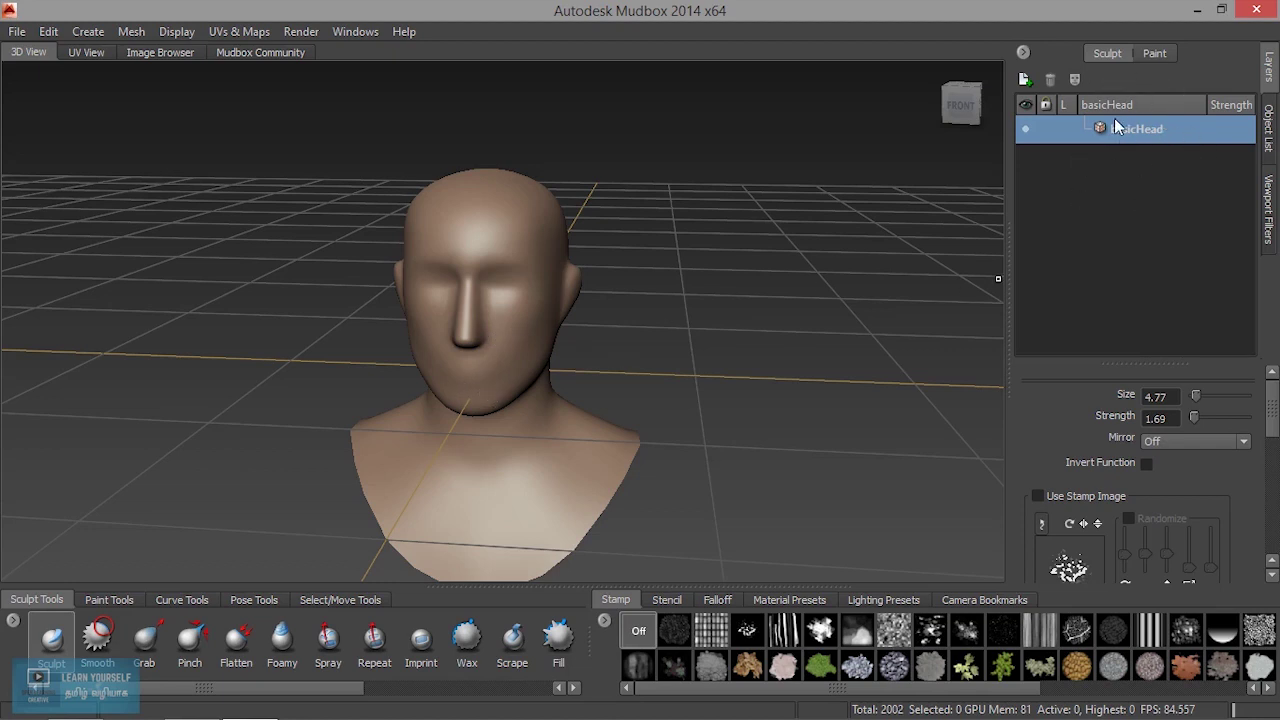
click(1155, 55)
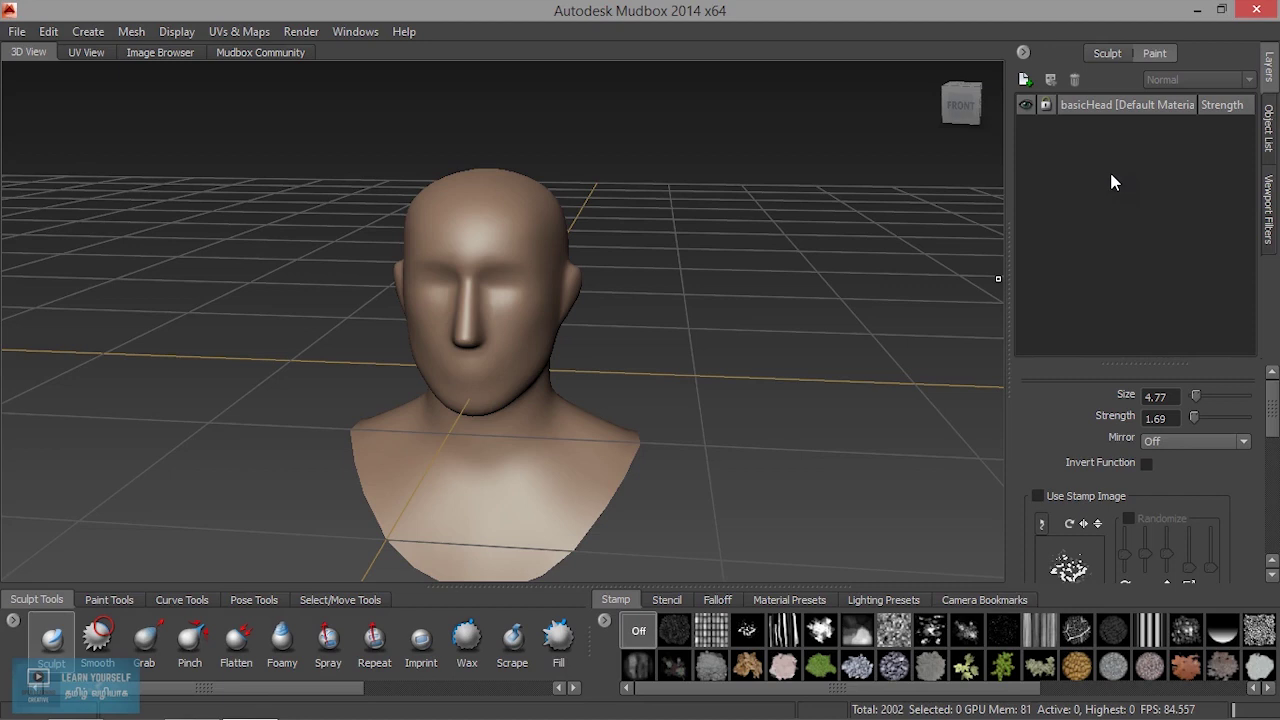
click(1094, 56)
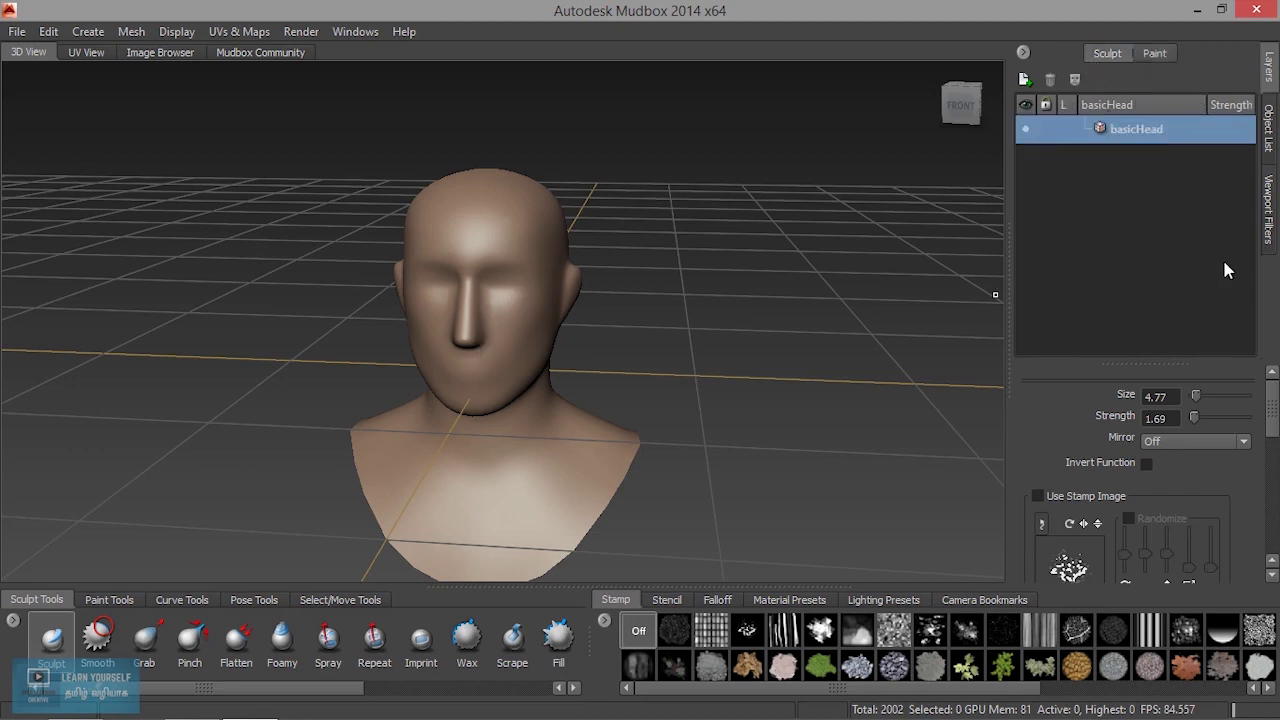
click(1268, 130)
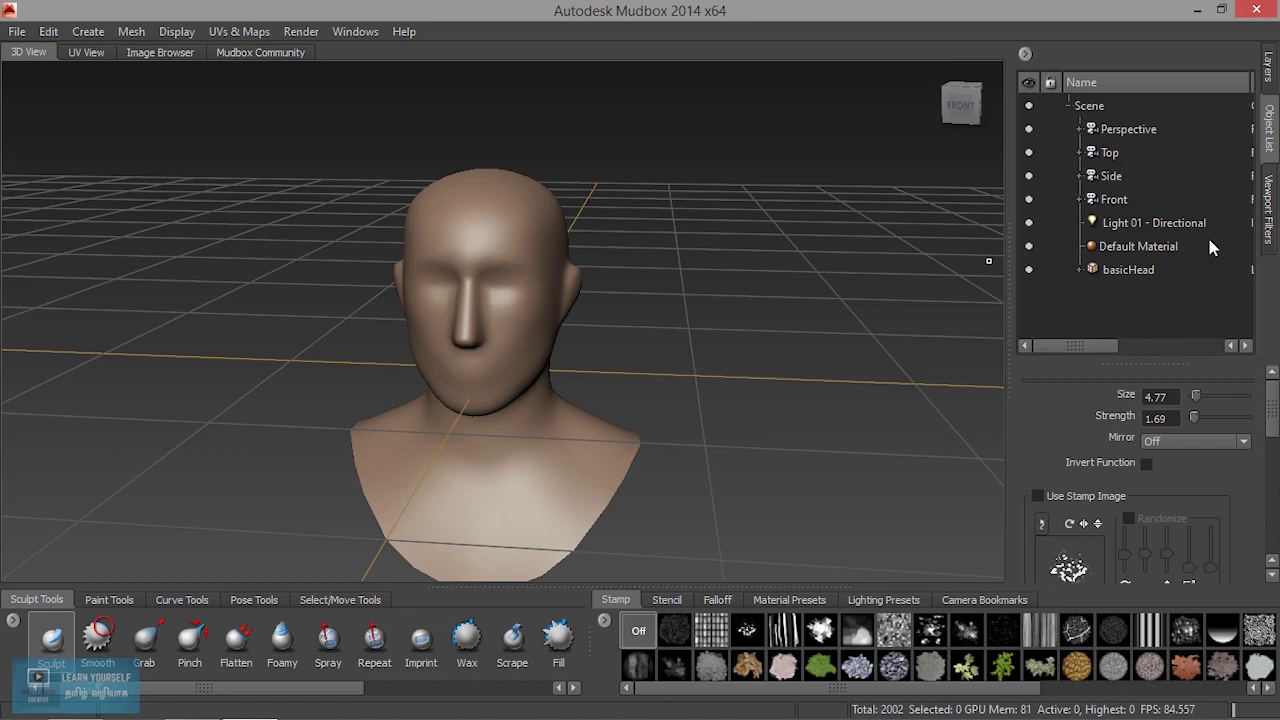
click(1157, 229)
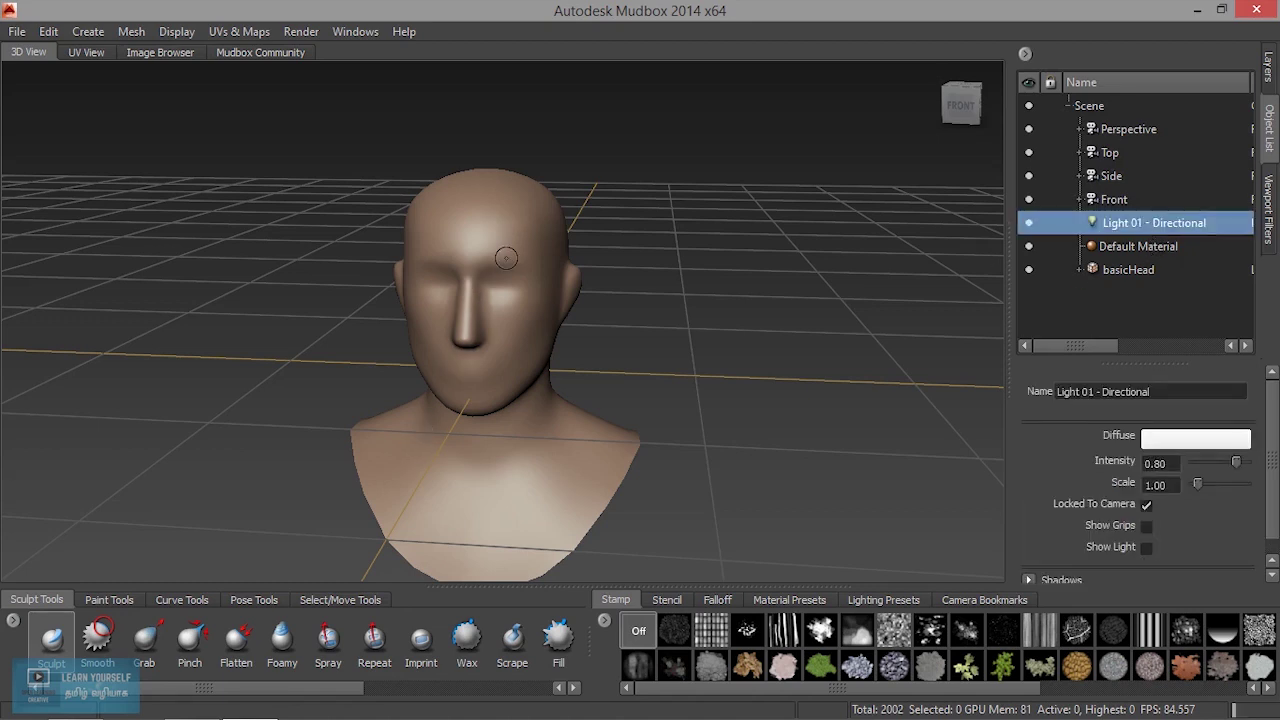
- Change the Default Material's diffuse colour from skin tone to light grey
click(1145, 250)
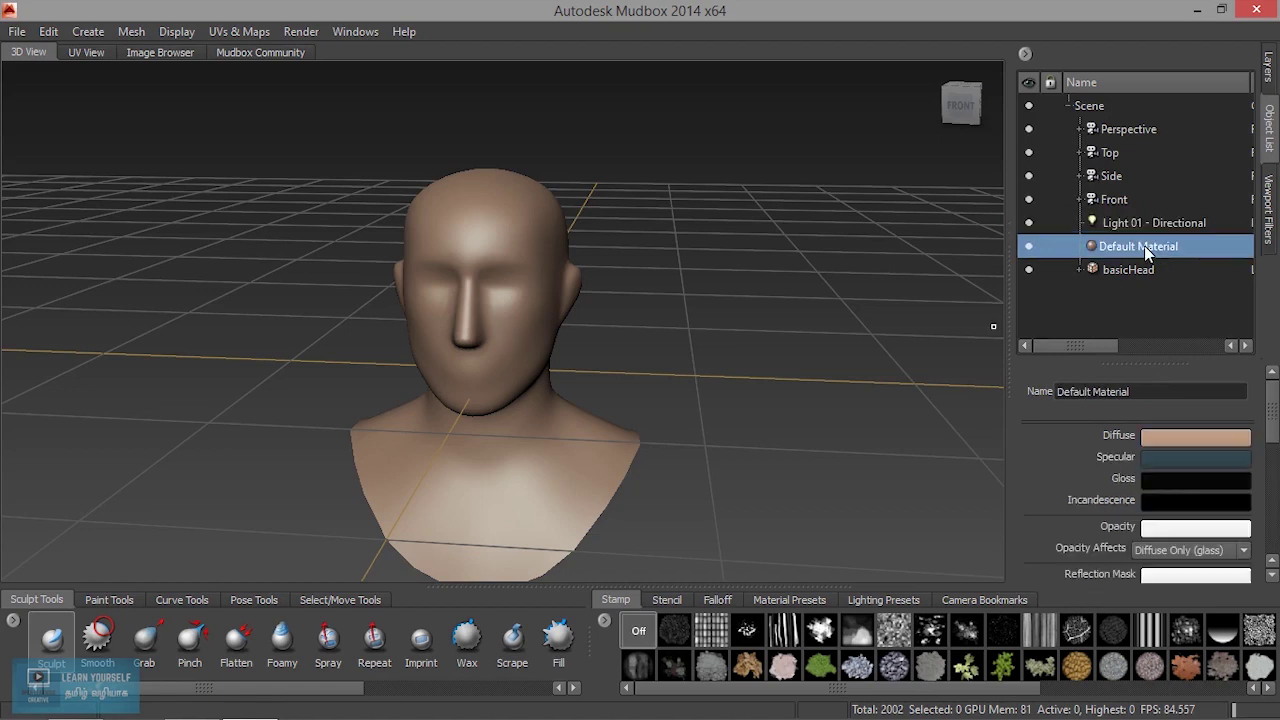
click(1195, 437)
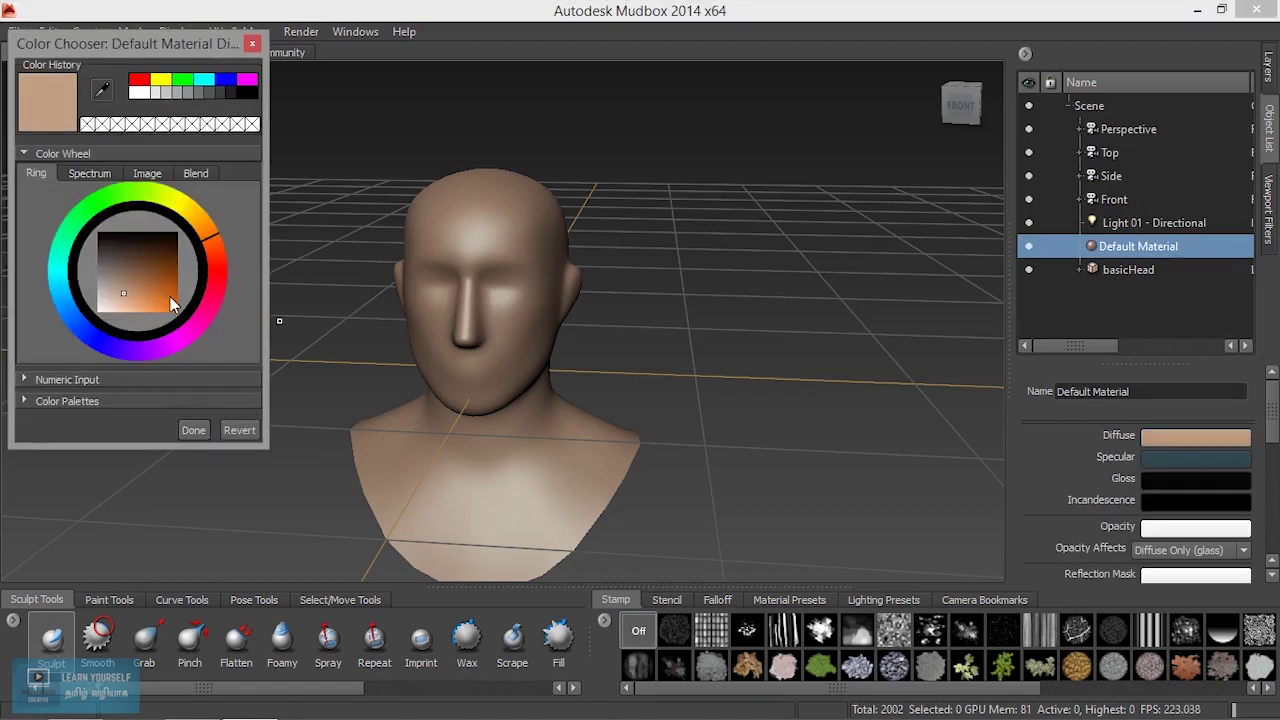
drag(128, 284, 97, 258)
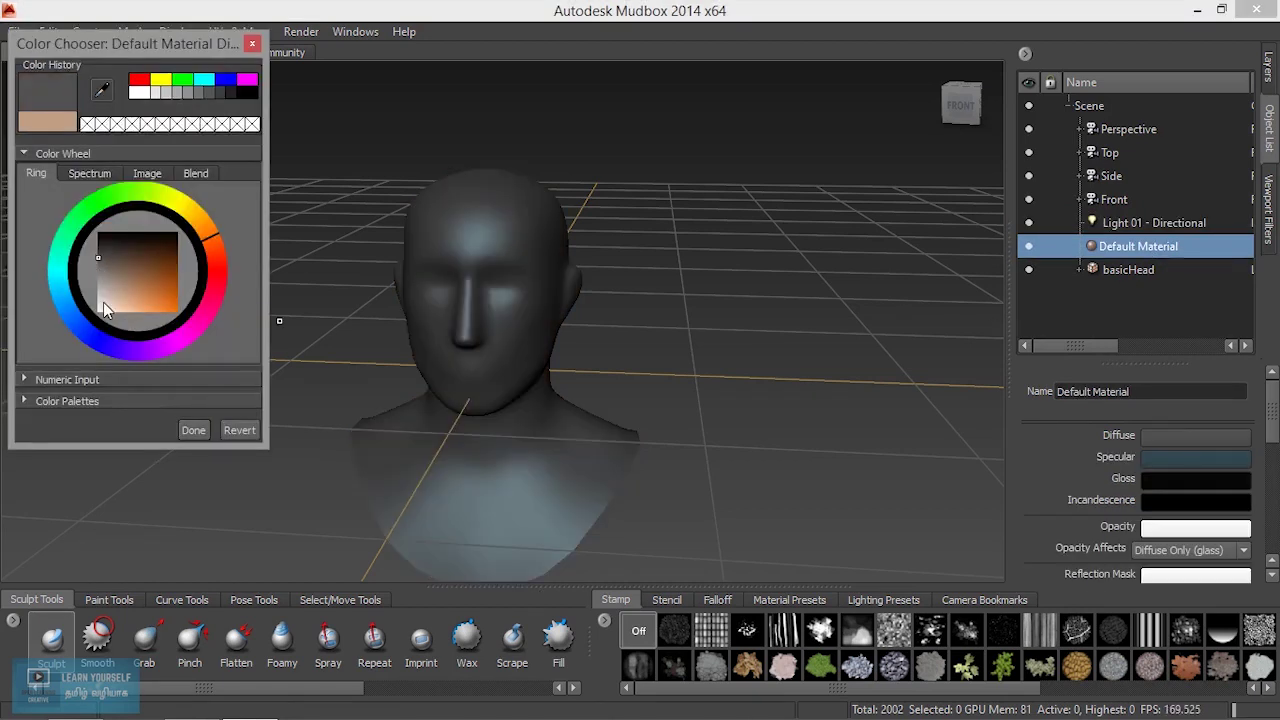
drag(101, 262, 98, 280)
click(189, 433)
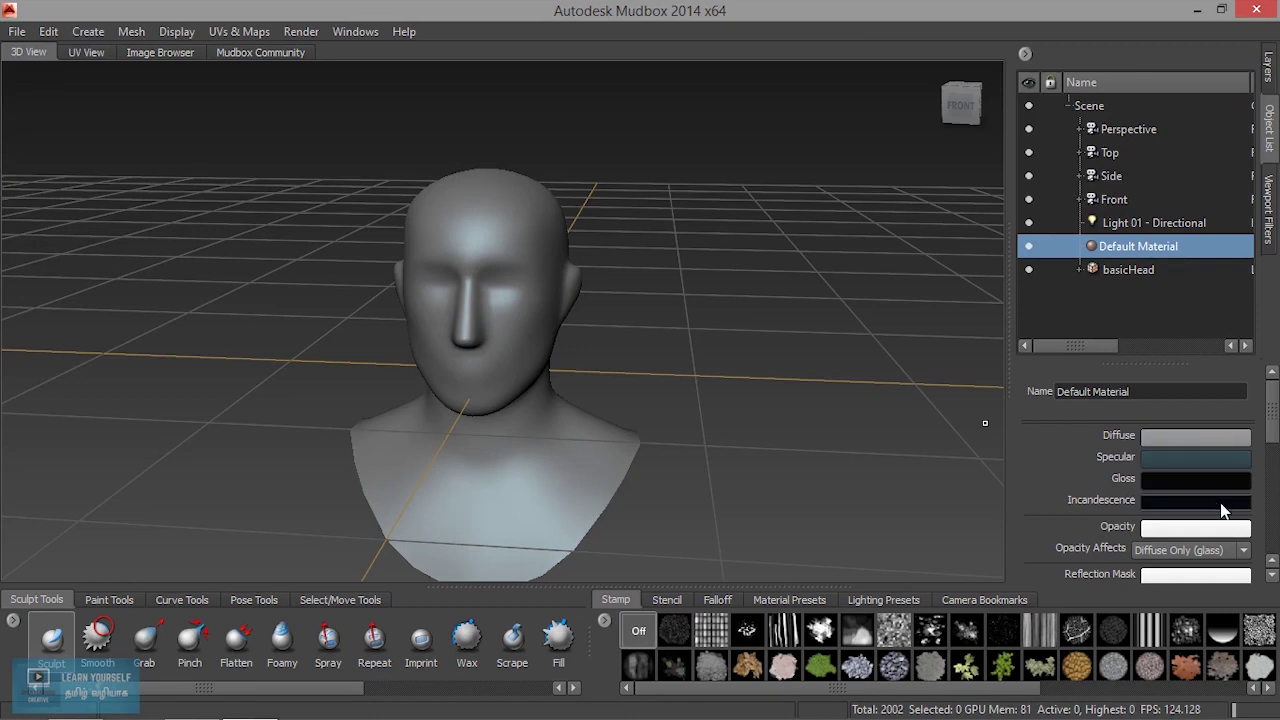
- Reselect Default Material and enlarge the tool tray to show more sculpt tools and stamps
drag(1273, 425, 1276, 533)
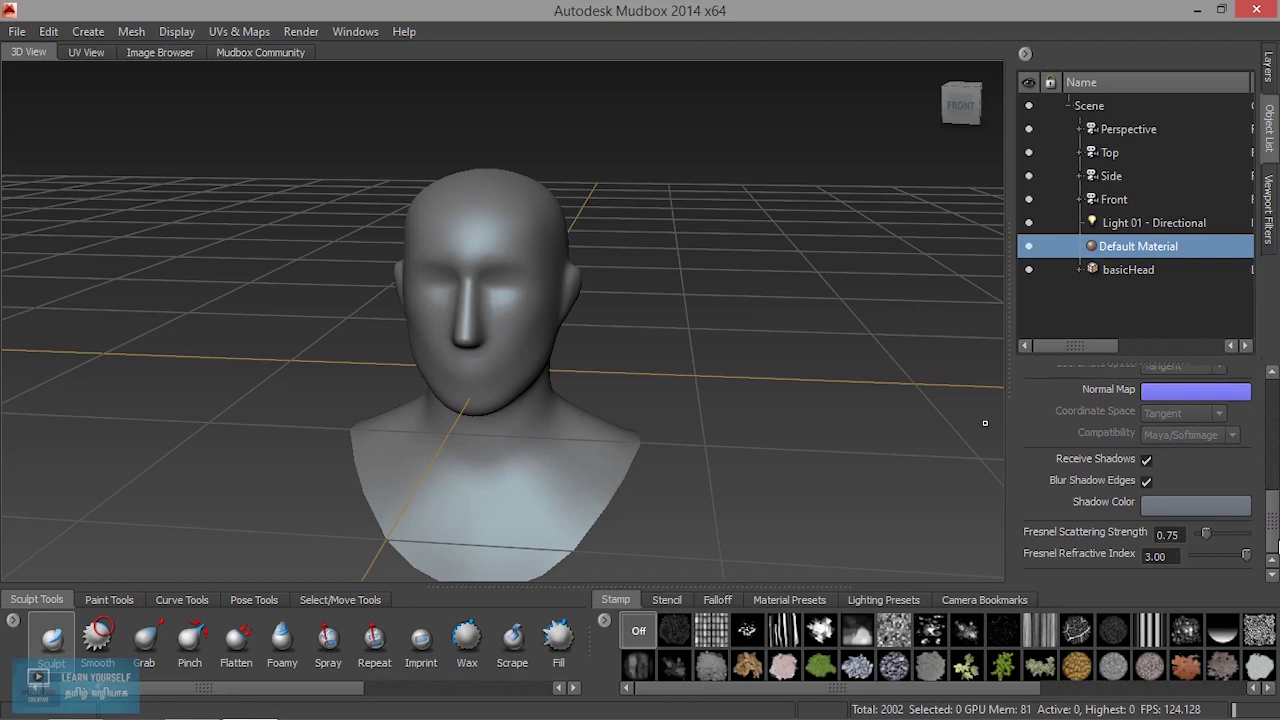
click(1127, 272)
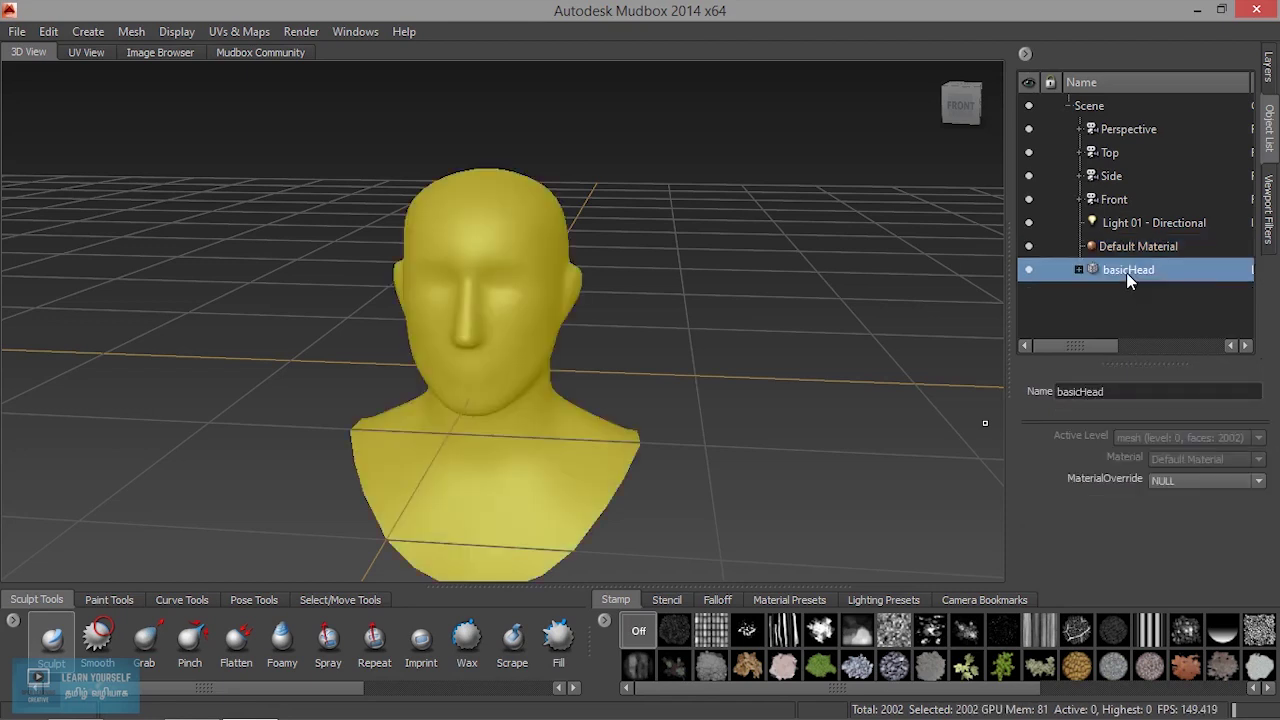
click(1101, 248)
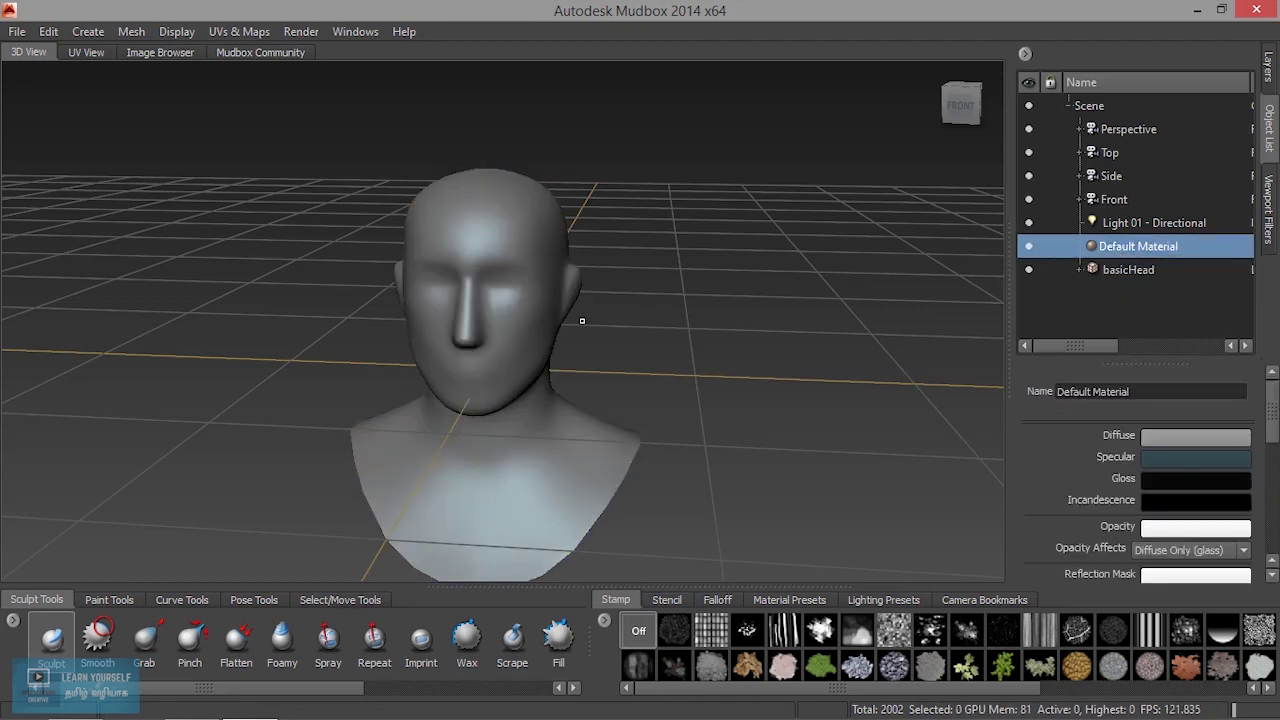
drag(657, 585, 657, 522)
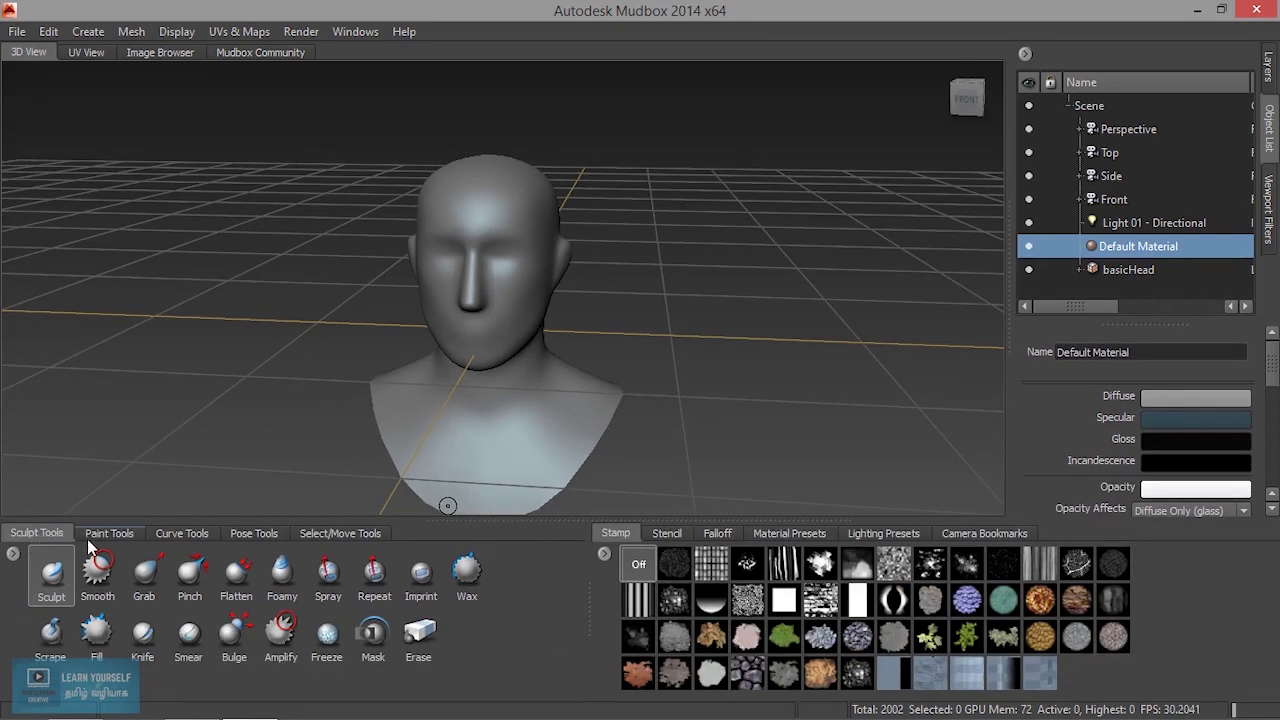
- Browse the Paint, Curve and Pose tool trays, then return to Sculpt Tools
click(128, 537)
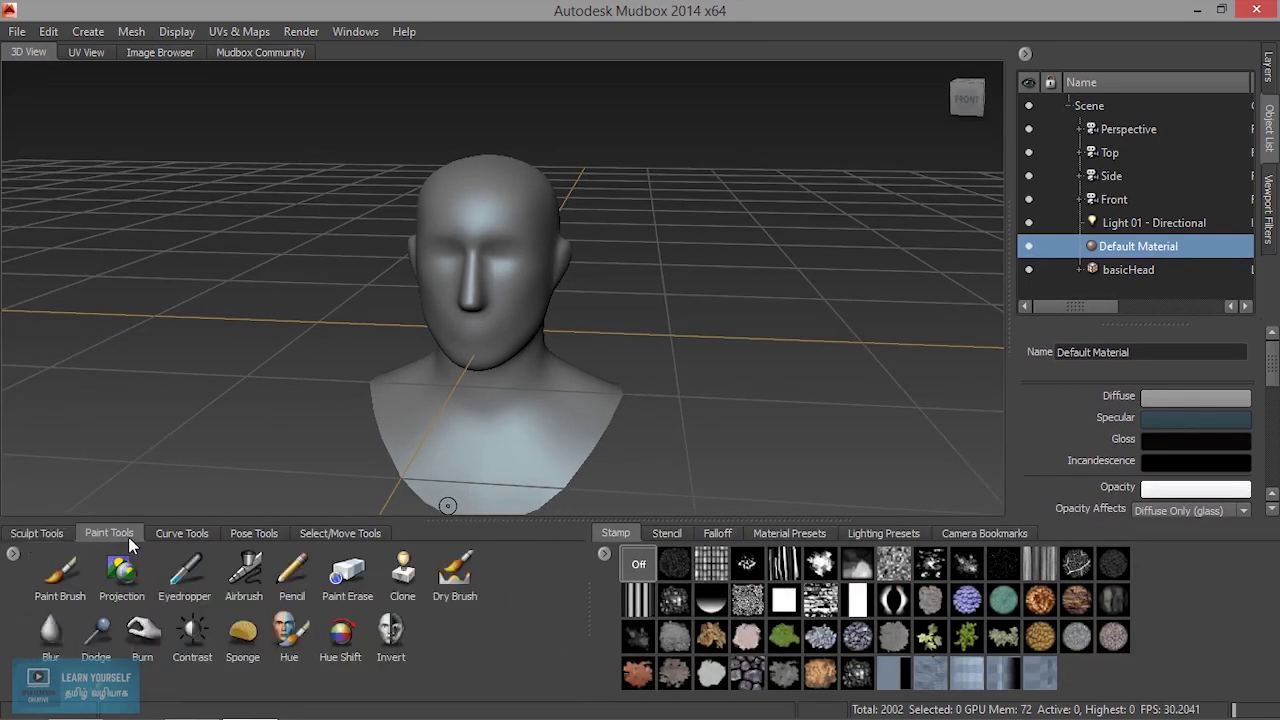
click(192, 537)
click(255, 535)
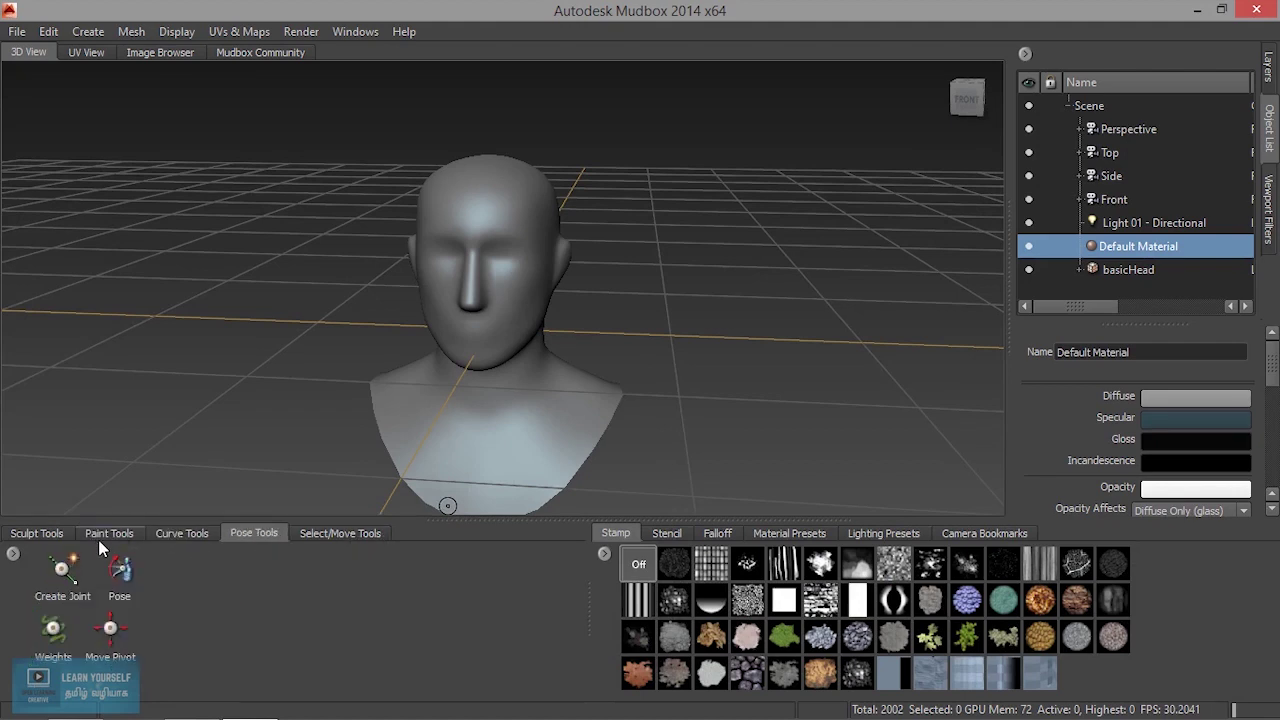
click(22, 536)
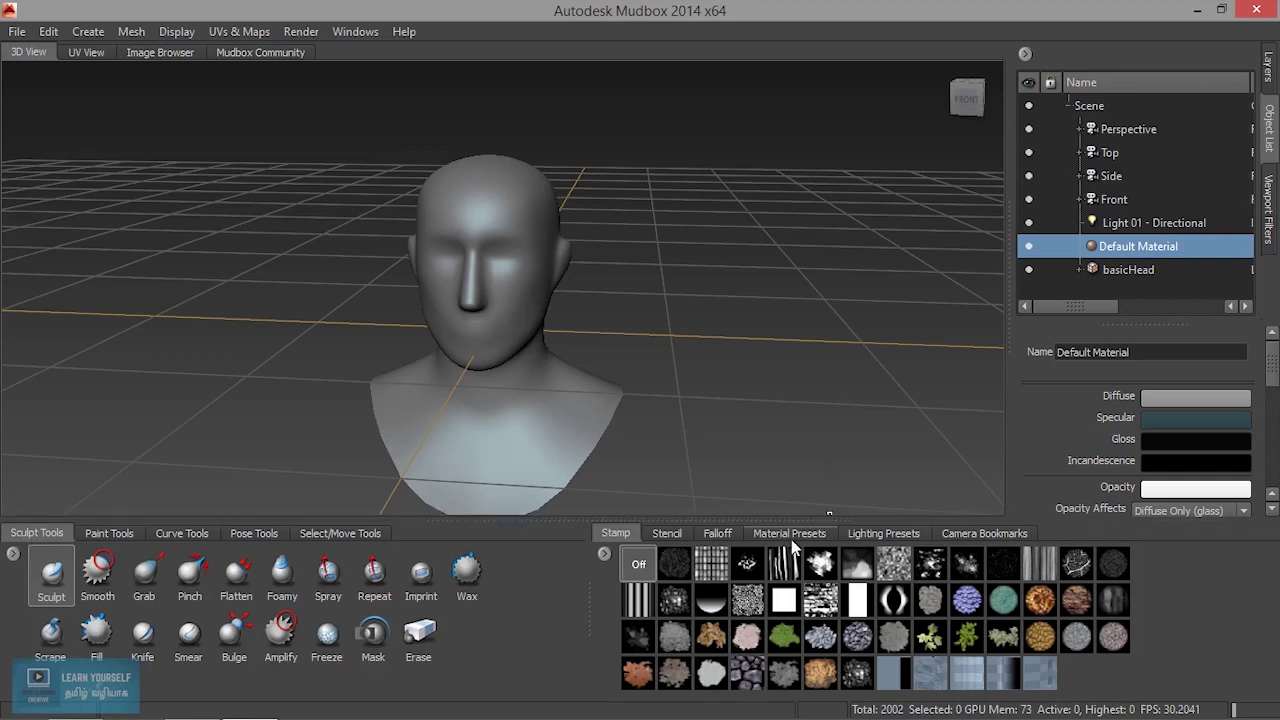
- Browse the Stencil, Stamp, Falloff and Material Presets trays, ending on the Lighting Presets thumbnails
click(668, 533)
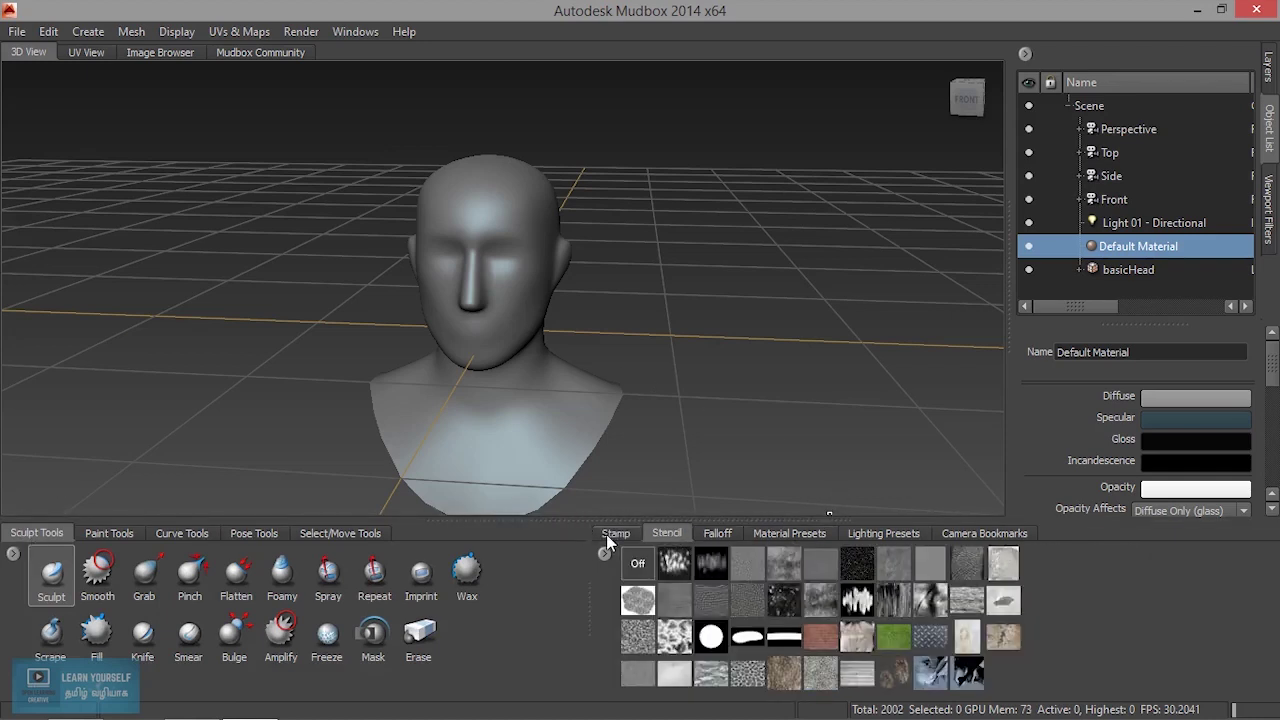
click(612, 533)
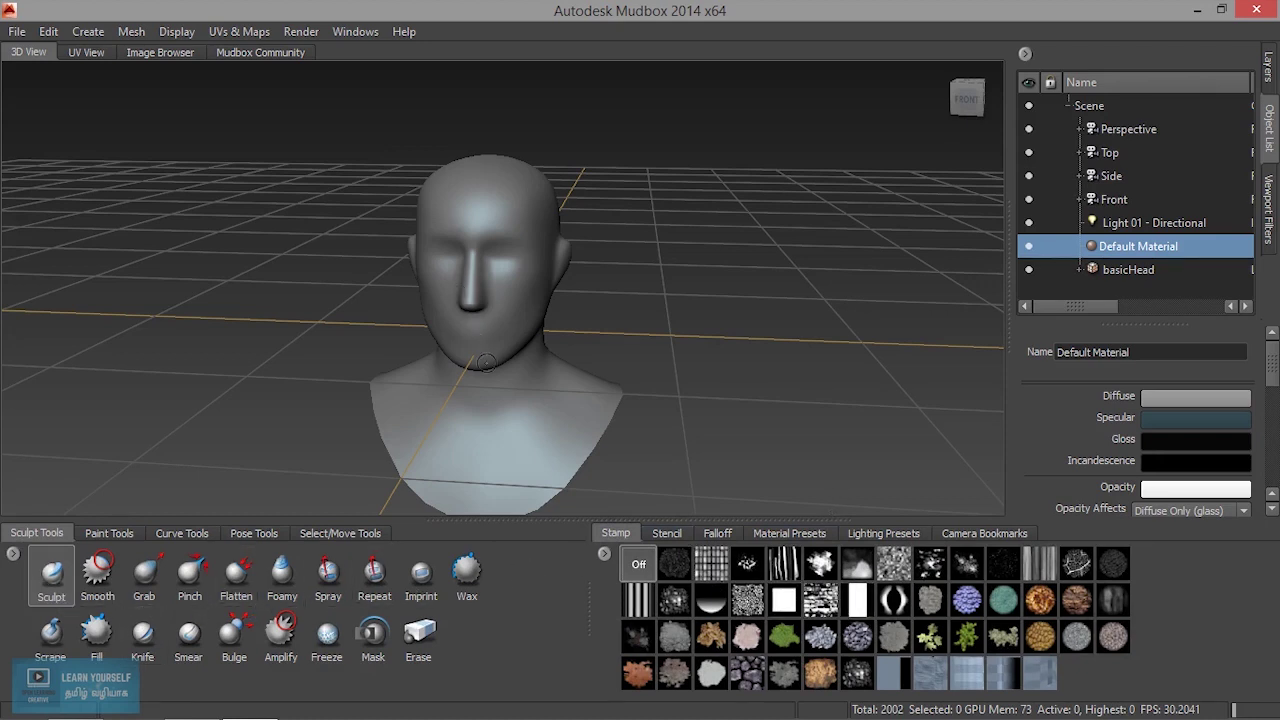
click(676, 538)
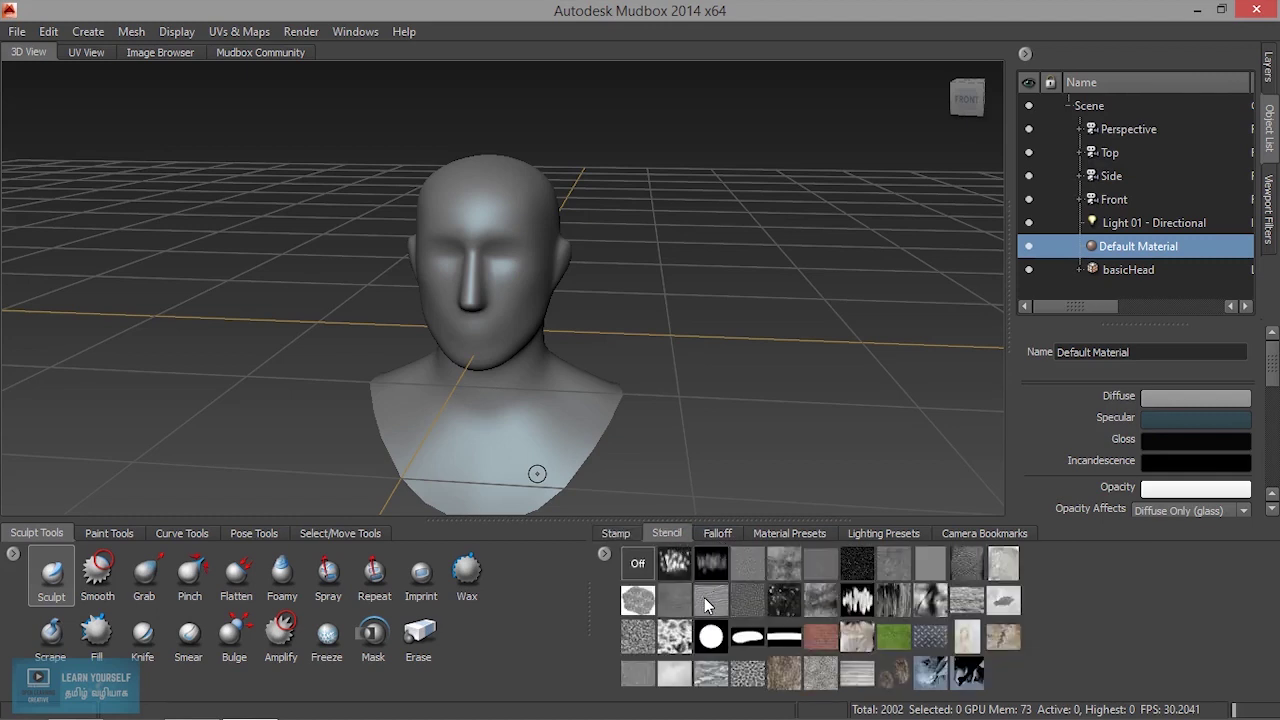
click(717, 533)
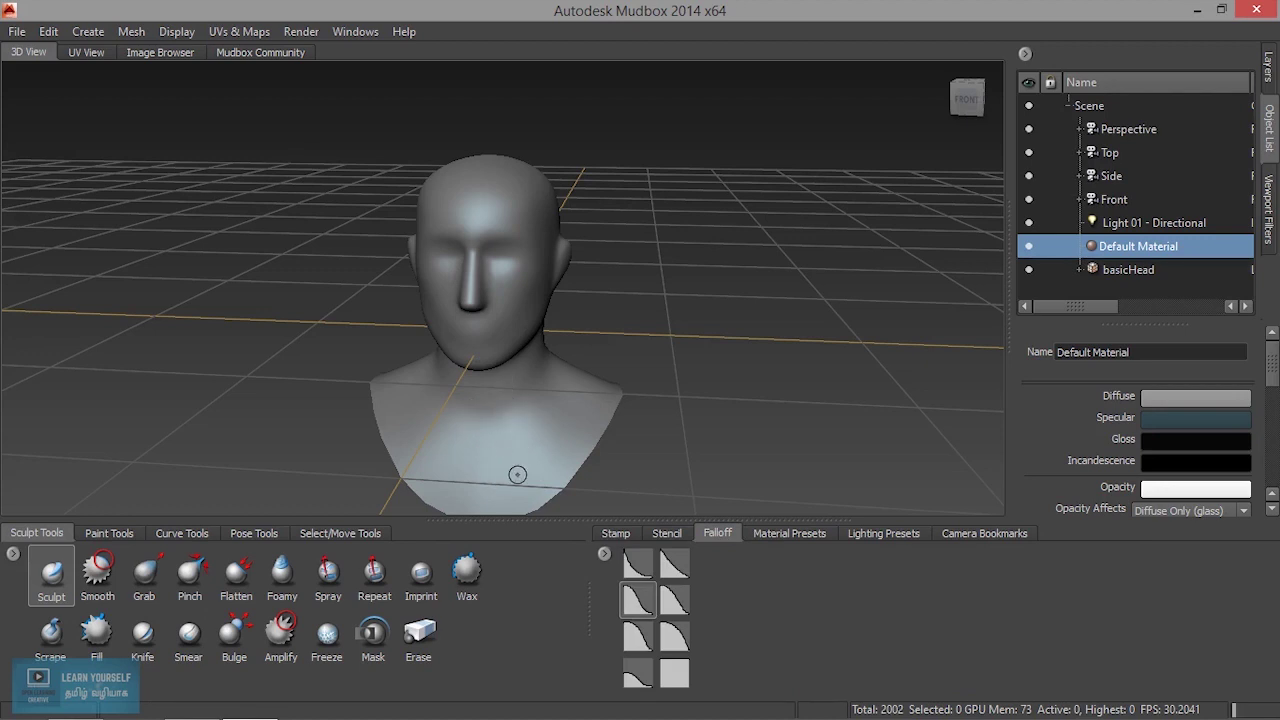
click(800, 536)
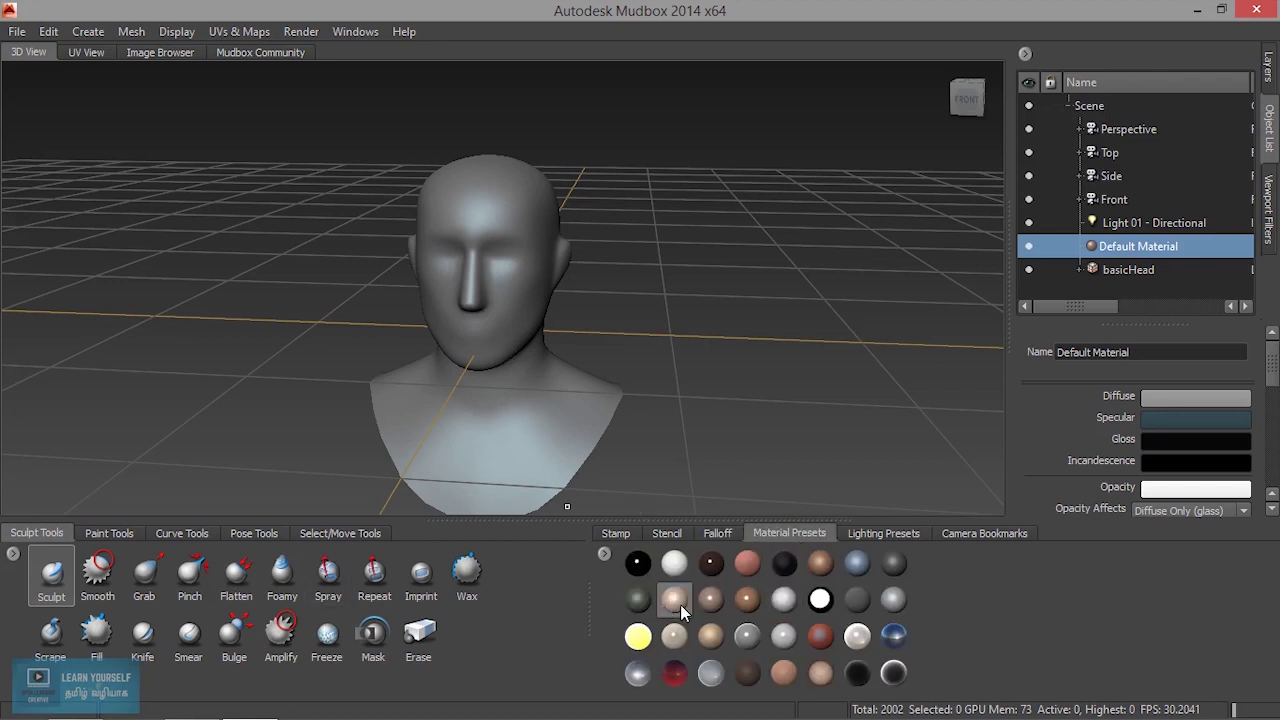
click(902, 538)
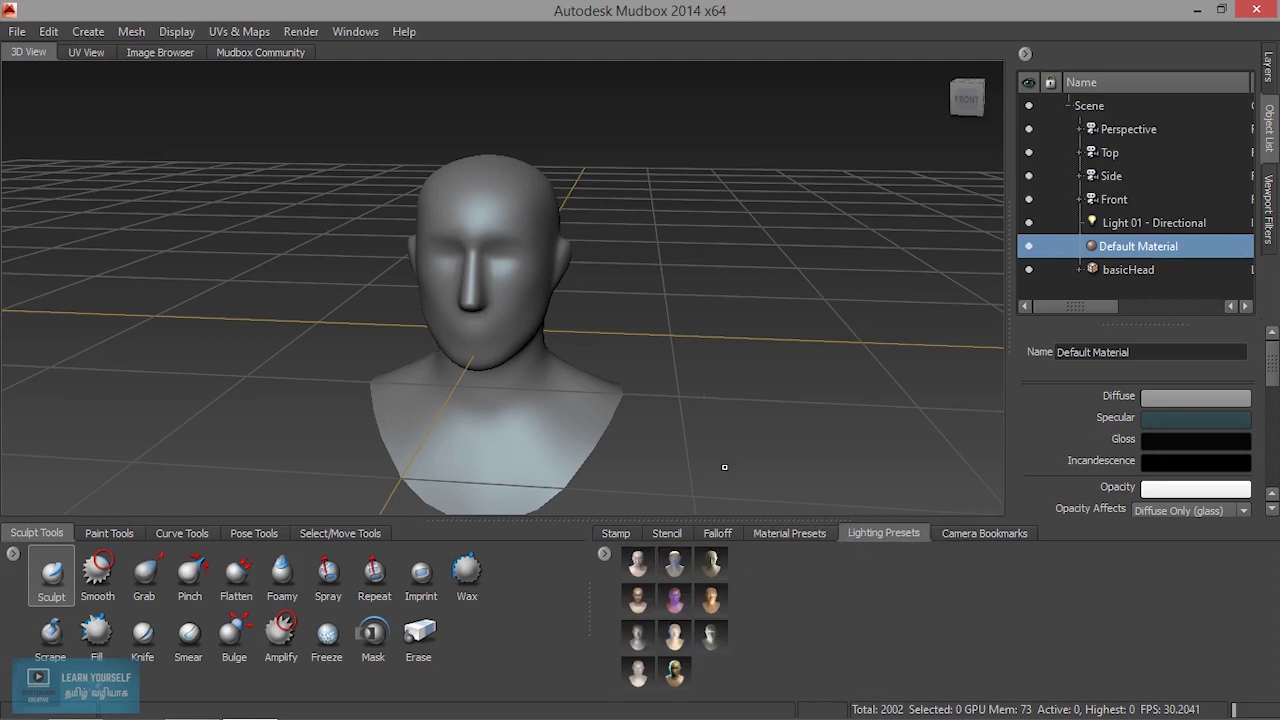
- Apply the first lighting preset, check the camera bookmarks, and orbit closer to the head
click(638, 565)
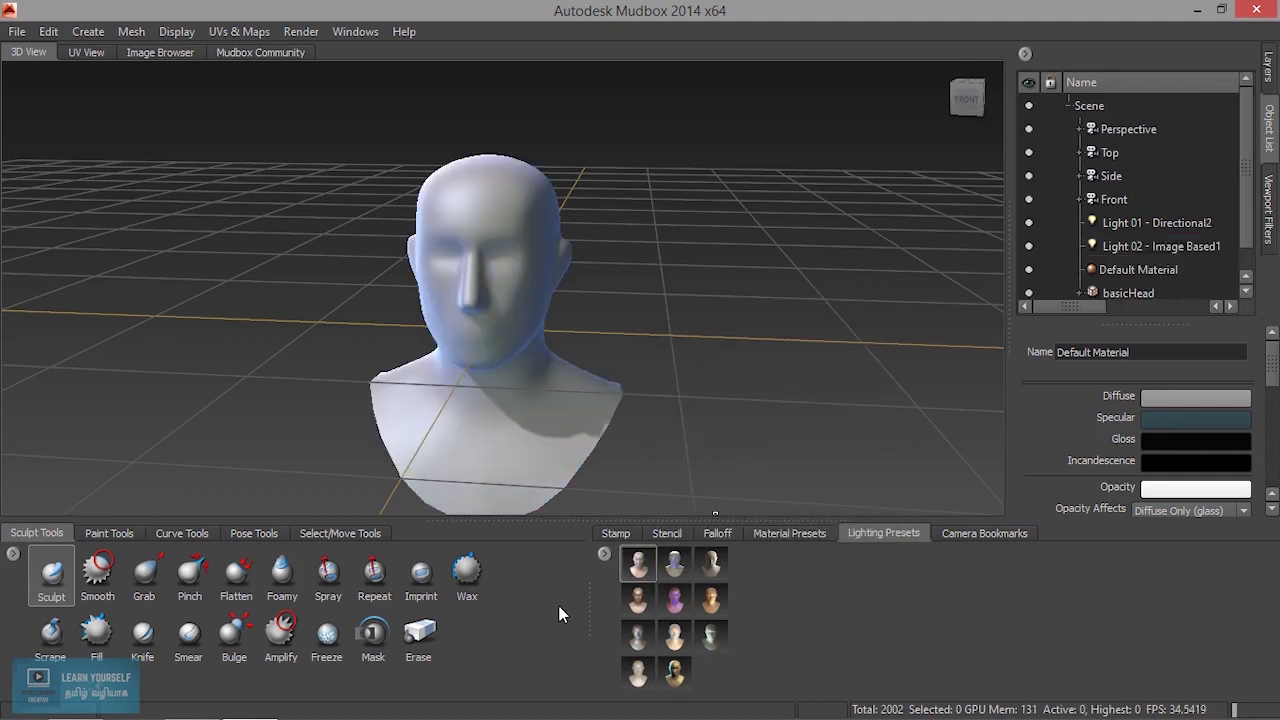
click(984, 536)
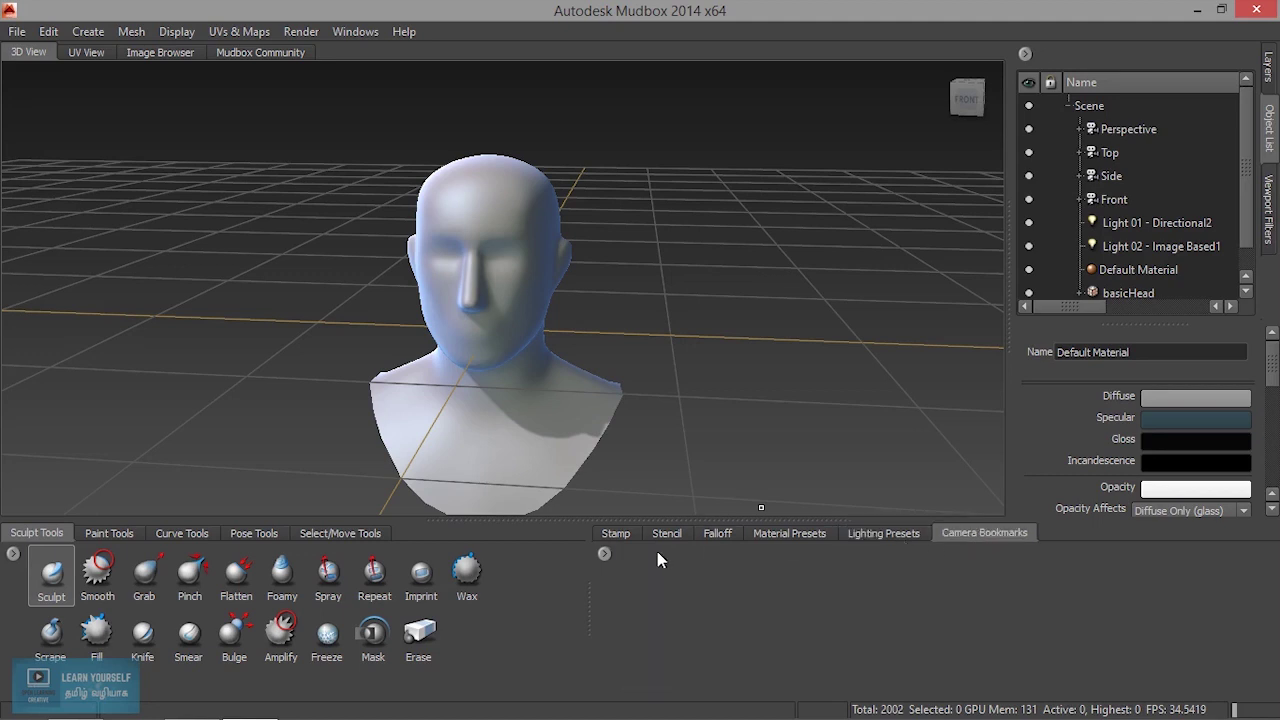
mouse_move(730, 315)
alt+mouse_down()
mouse_move(690, 320)
mouse_move(714, 334)
mouse_move(640, 330)
mouse_move(779, 318)
mouse_move(729, 330)
alt+mouse_up()
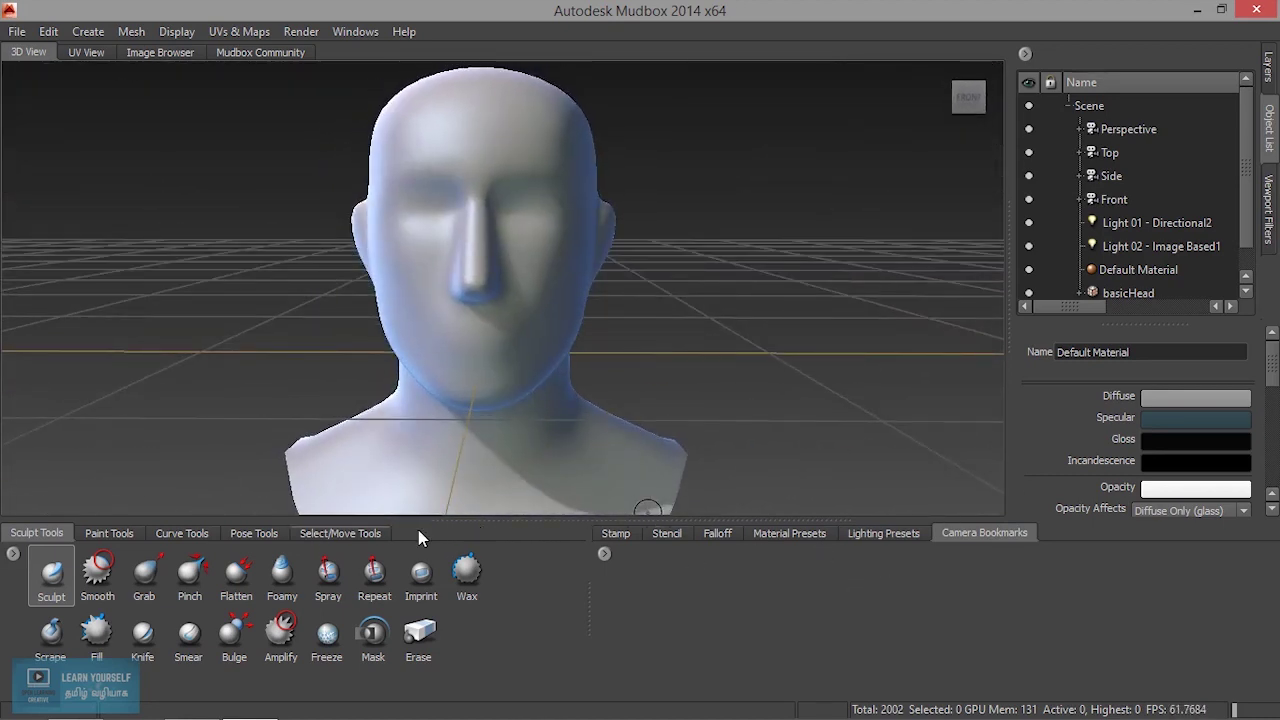
- Apply a different lighting preset with a single directional light, then view the head from above
click(885, 535)
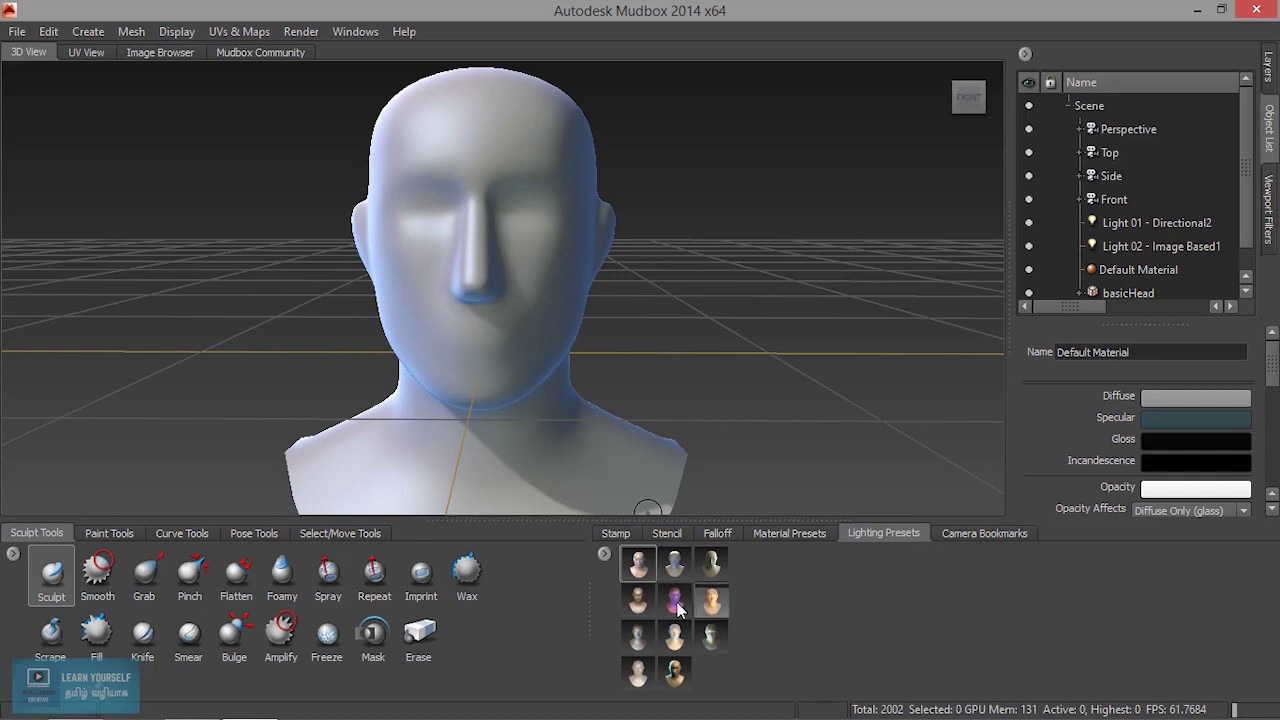
click(712, 600)
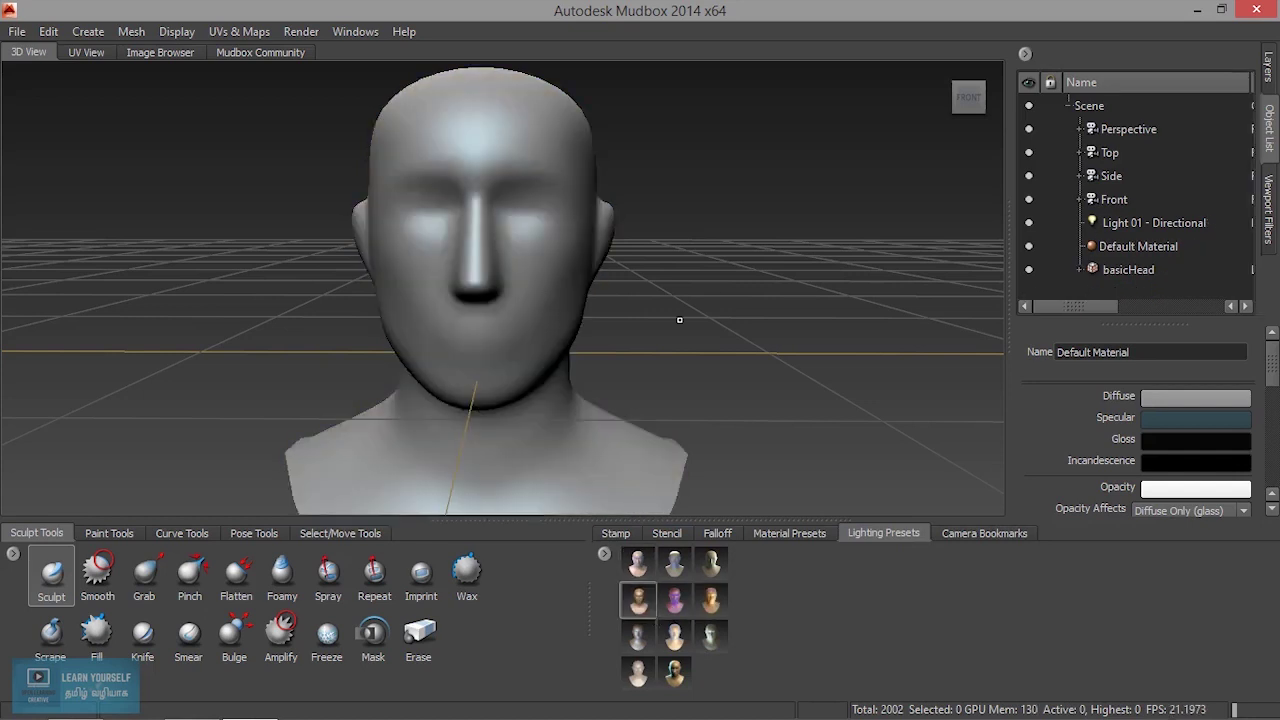
scroll(756, 351, down, 4)
scroll(757, 368, up, 2)
alt+drag(756, 370, 740, 492)
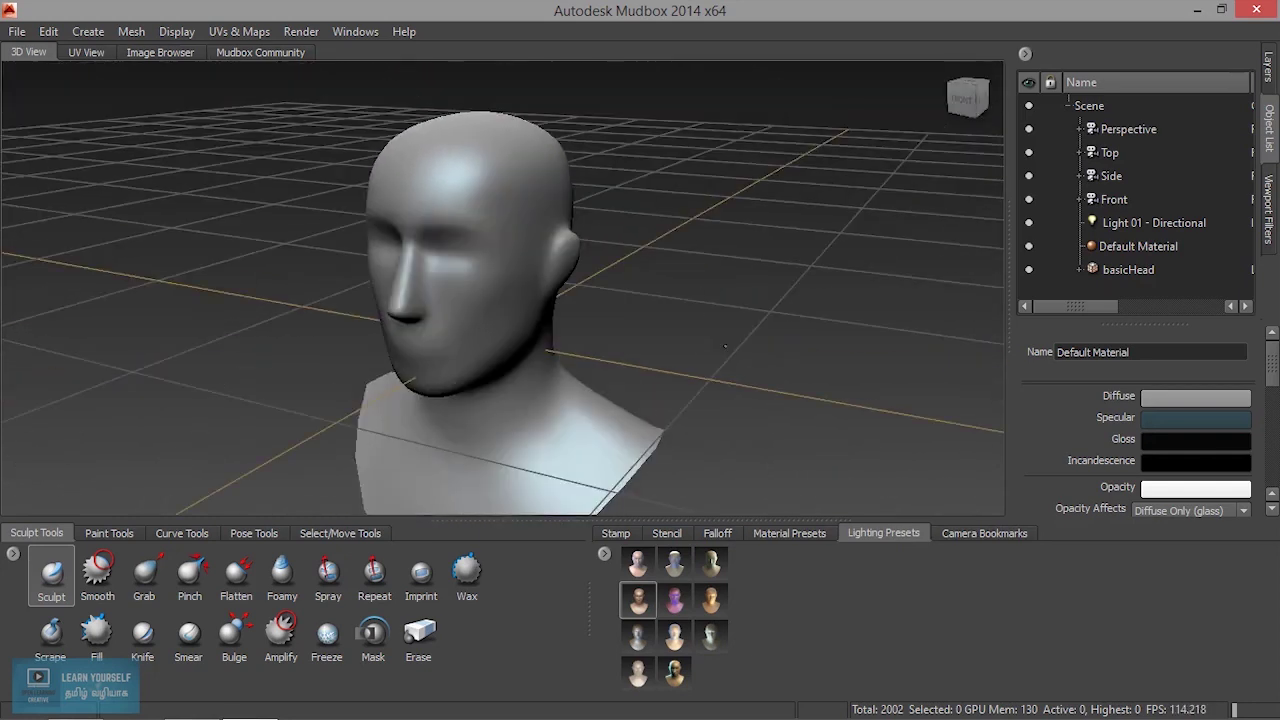